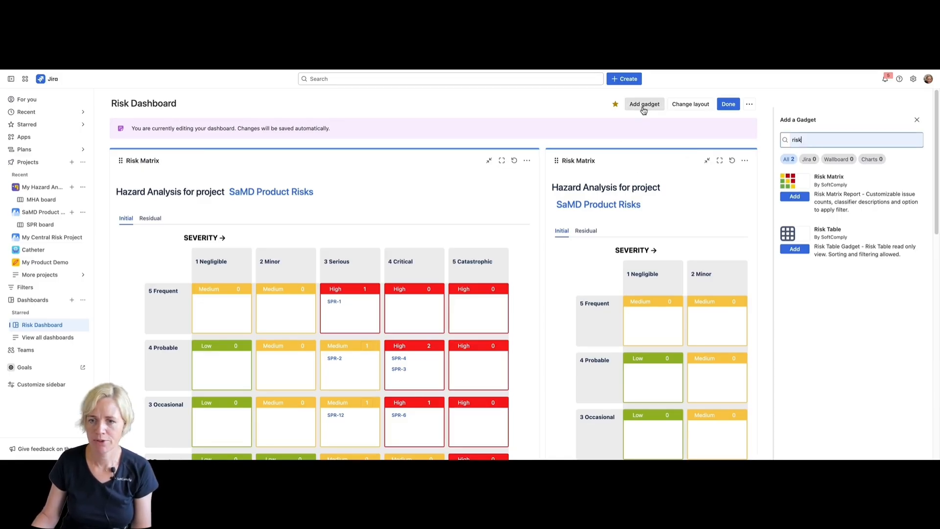
Search the dashboard gadgets for "risk" and add the Risk Matrix gadget to the Risk Dashboard
key("BackSpace")
key("BackSpace")
key("BackSpace")
key("BackSpace")
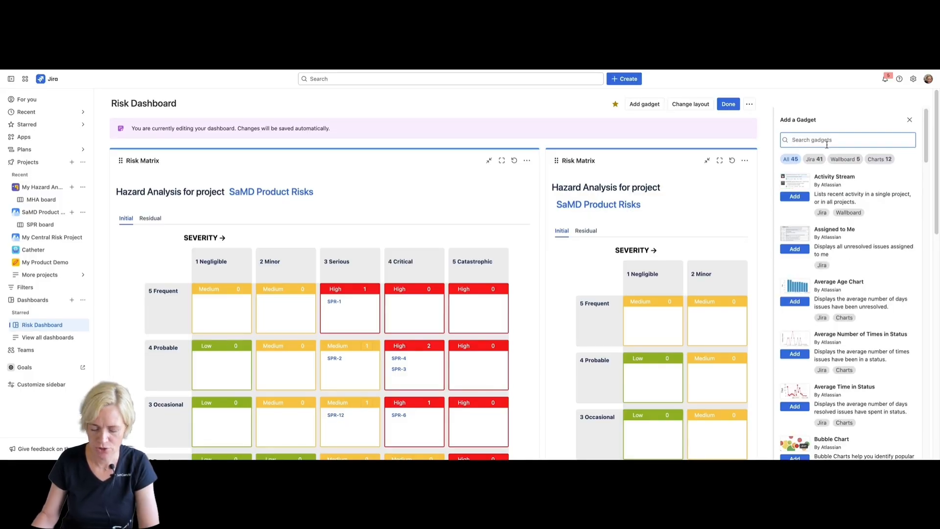
type("risk")
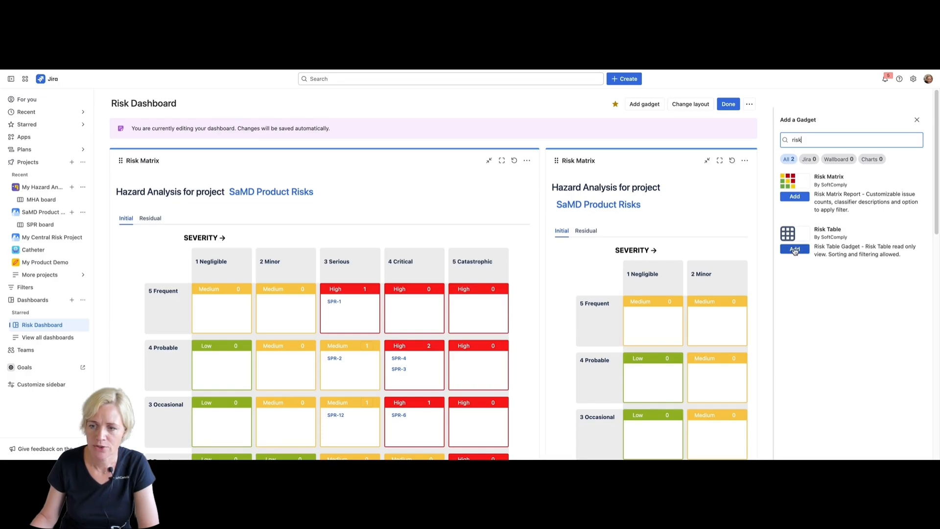
left_click(795, 196)
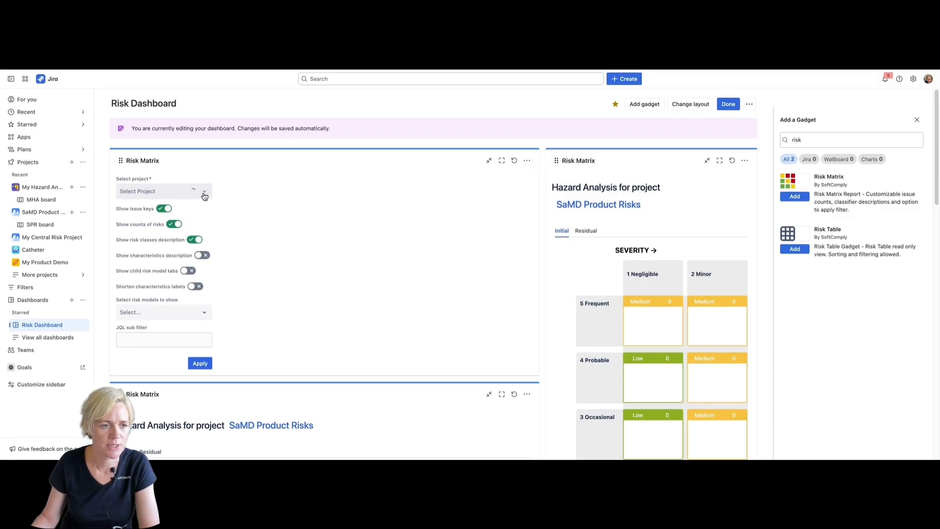
Configure the new Risk Matrix gadget with the SaMD Product Risks project and the Hazard Analysis risk model, and apply it
left_click(204, 195)
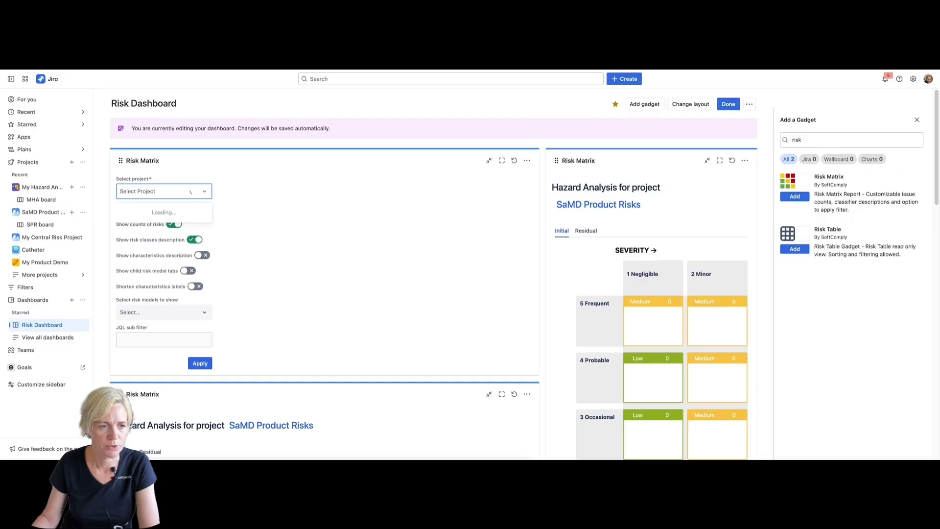
type("sa")
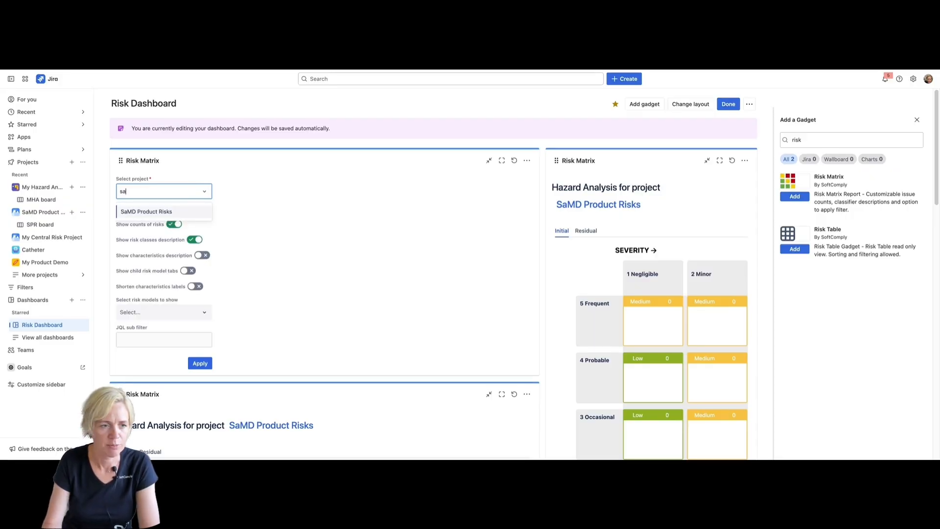
left_click(176, 213)
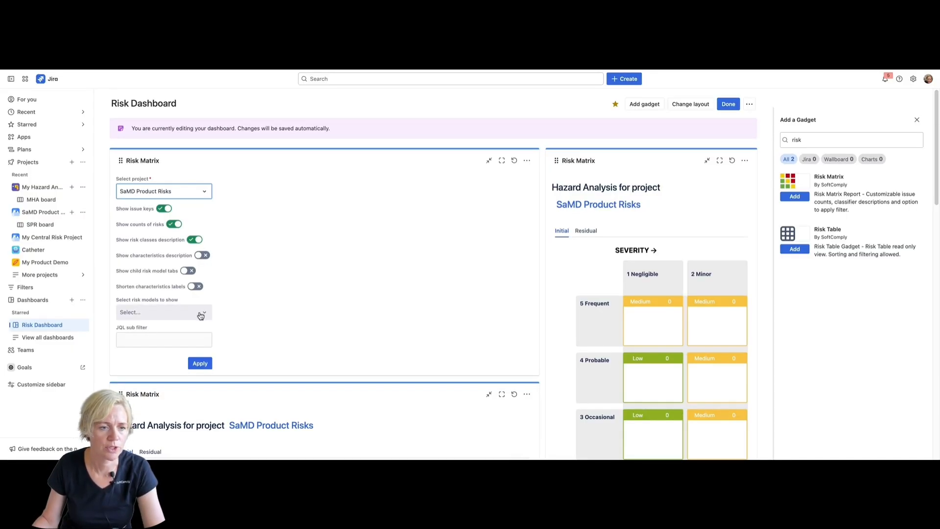
left_click(201, 314)
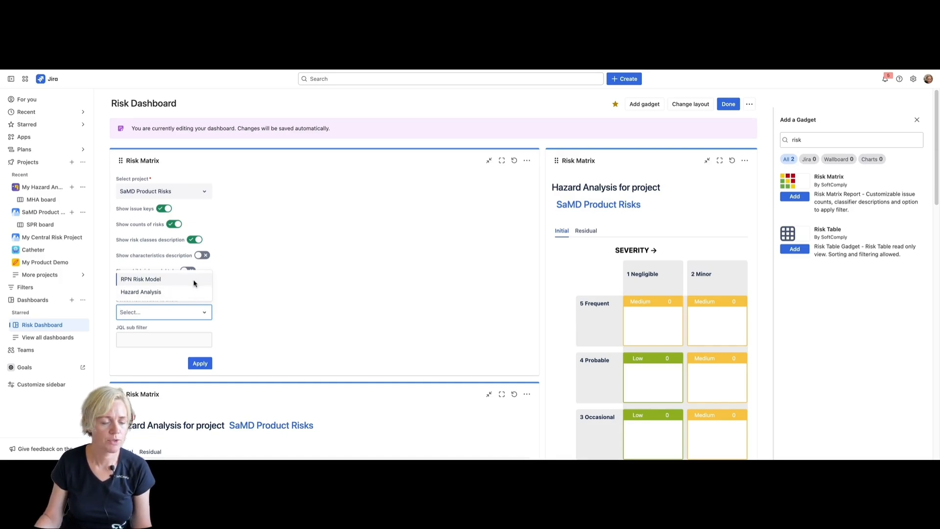
left_click(178, 295)
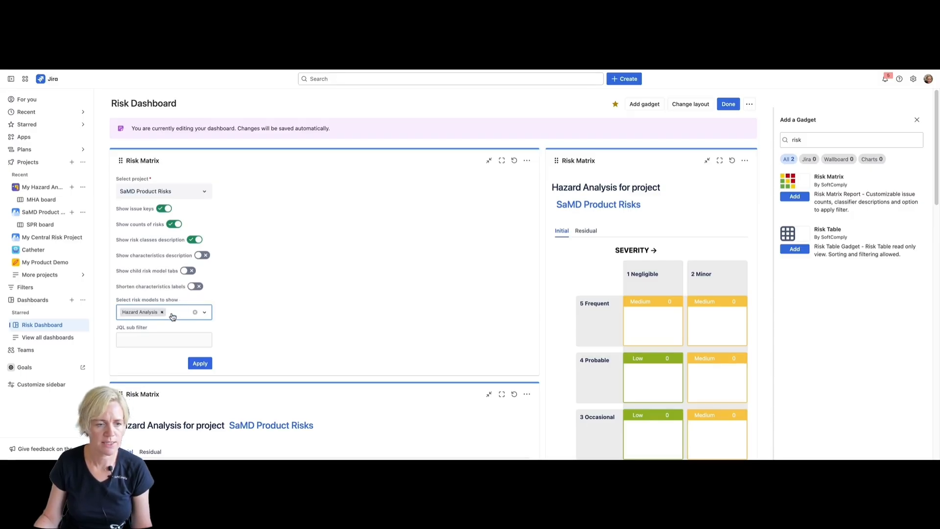
left_click(199, 363)
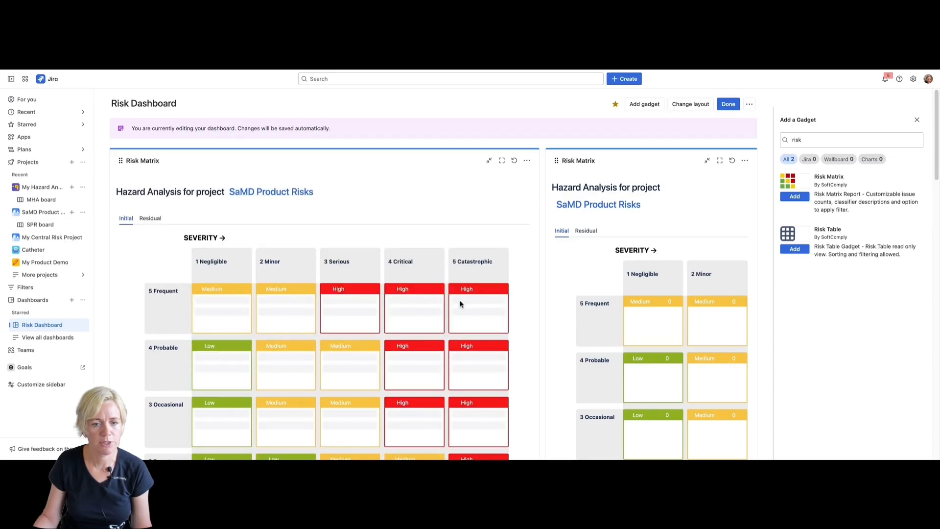
Review the initial risk matrix in the new gadget and switch it to the Residual matrix to examine that too
scroll(522, 316, "down", 3)
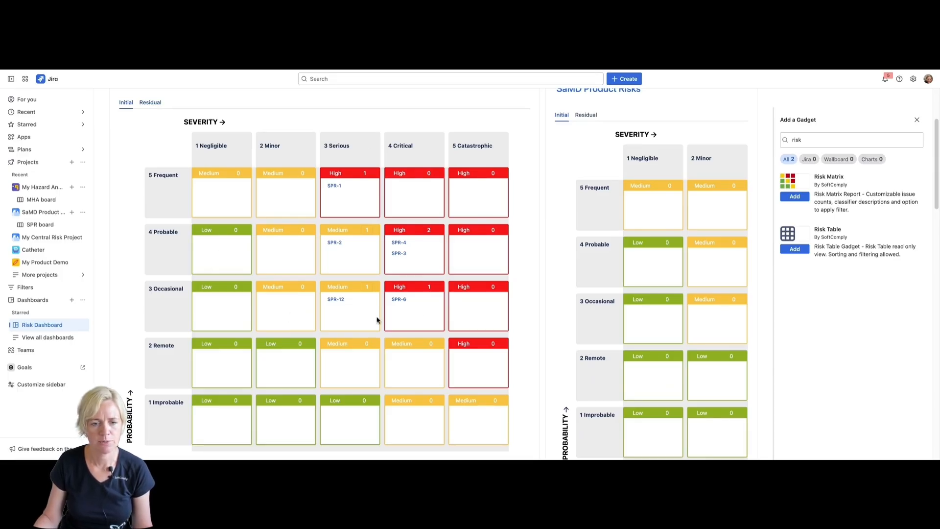
left_click(149, 102)
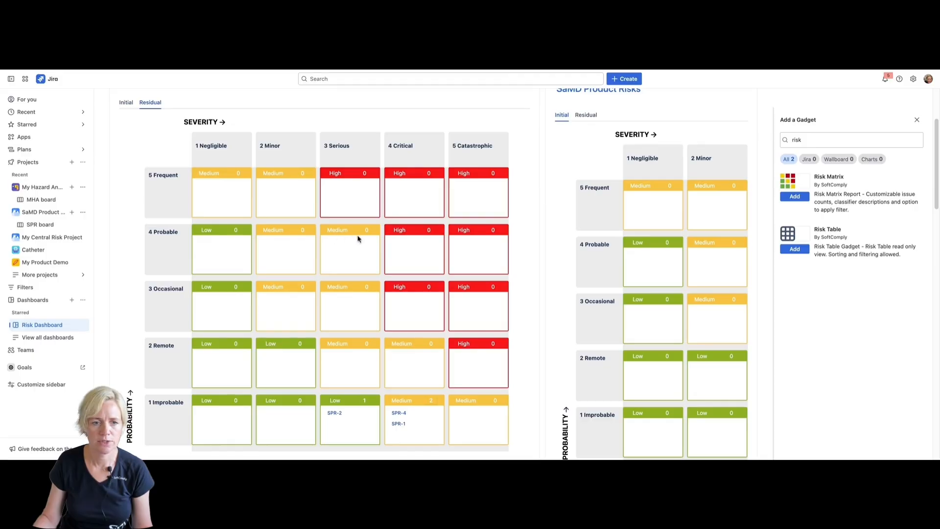
scroll(509, 285, "down", 1)
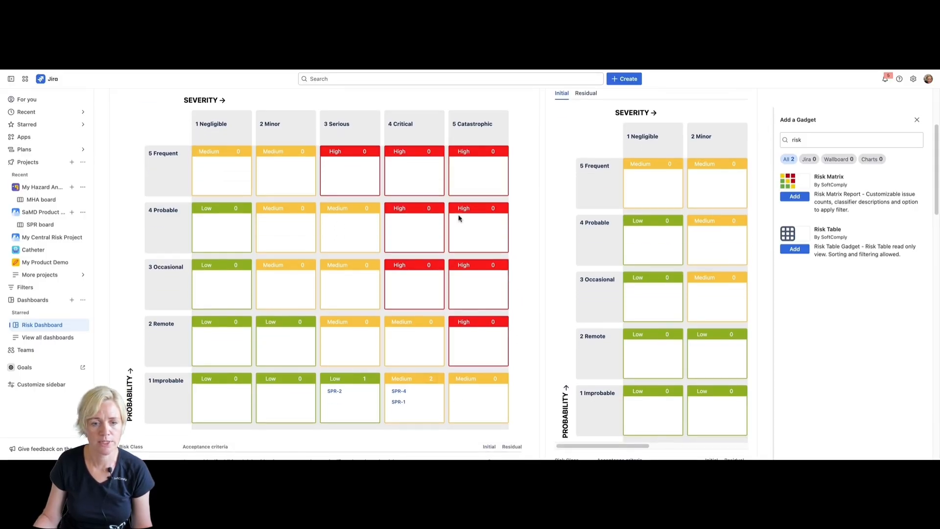
scroll(488, 304, "down", 1)
scroll(440, 379, "up", 5)
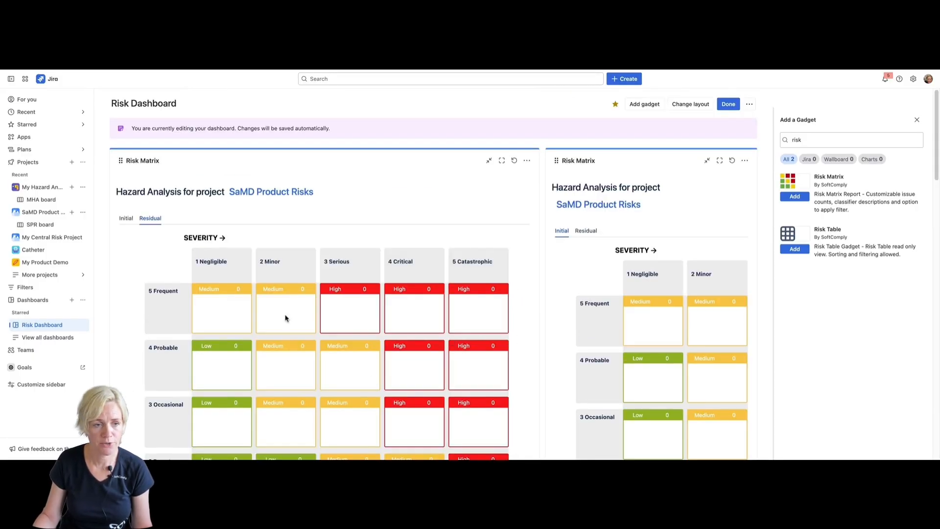
Add a Risk Table gadget to the dashboard showing the Risks sheet of the SaMD Product Risks project
left_click(795, 249)
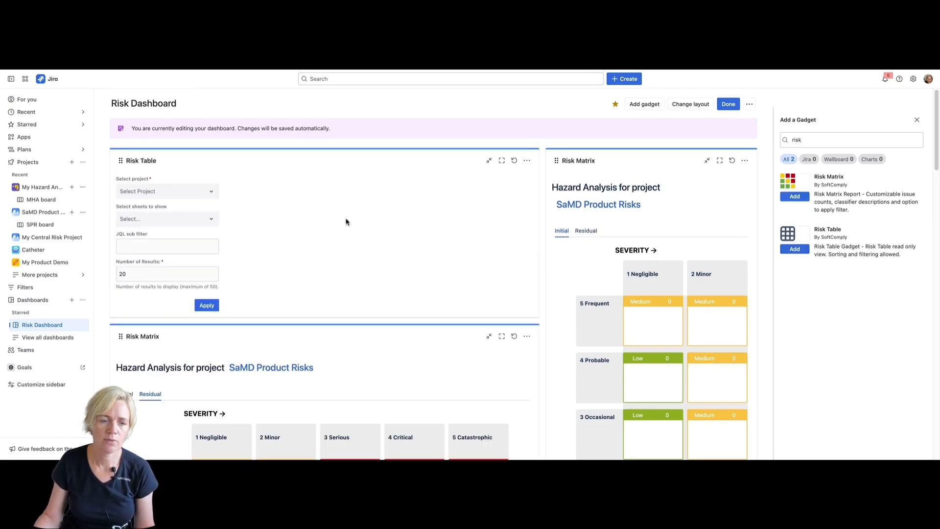
left_click(212, 194)
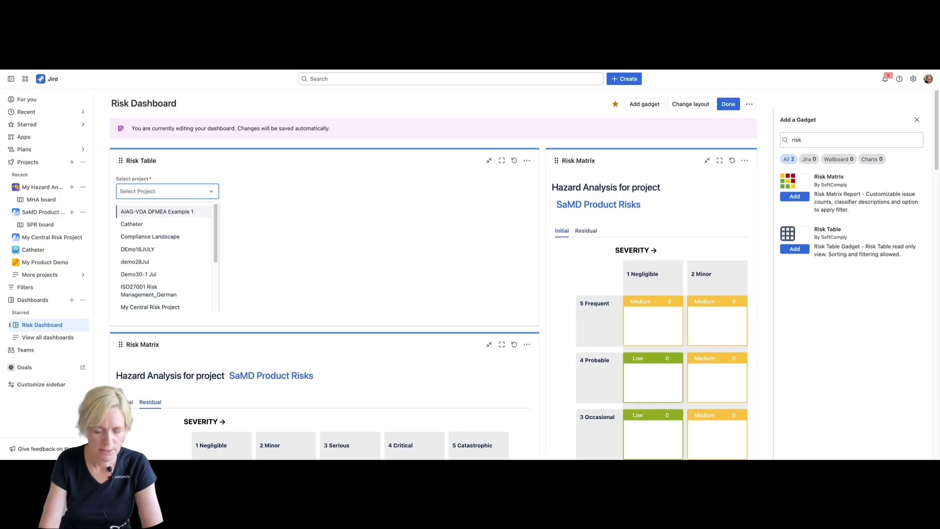
type("samd")
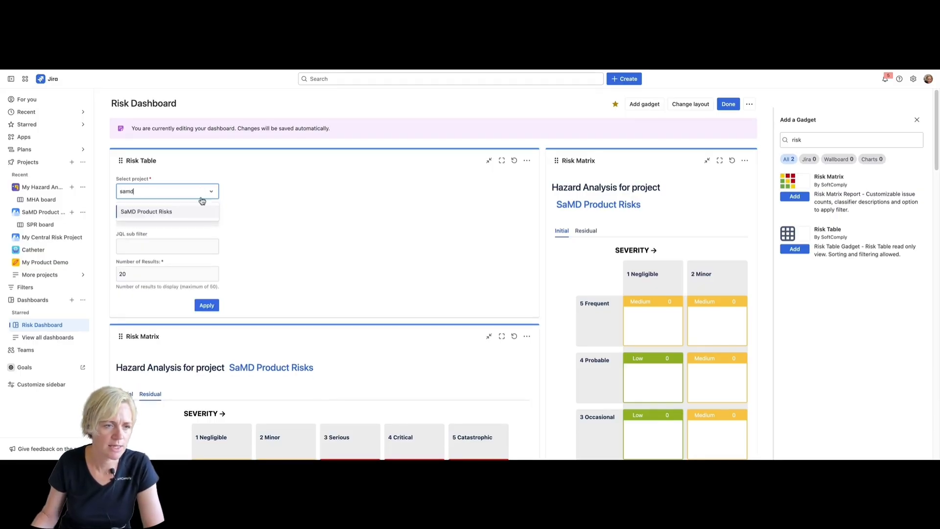
left_click(193, 214)
left_click(182, 224)
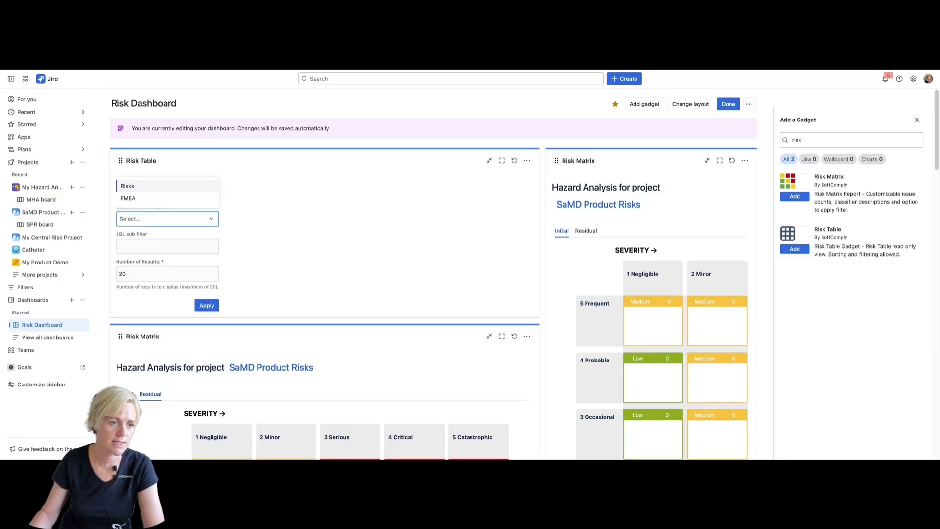
left_click(145, 191)
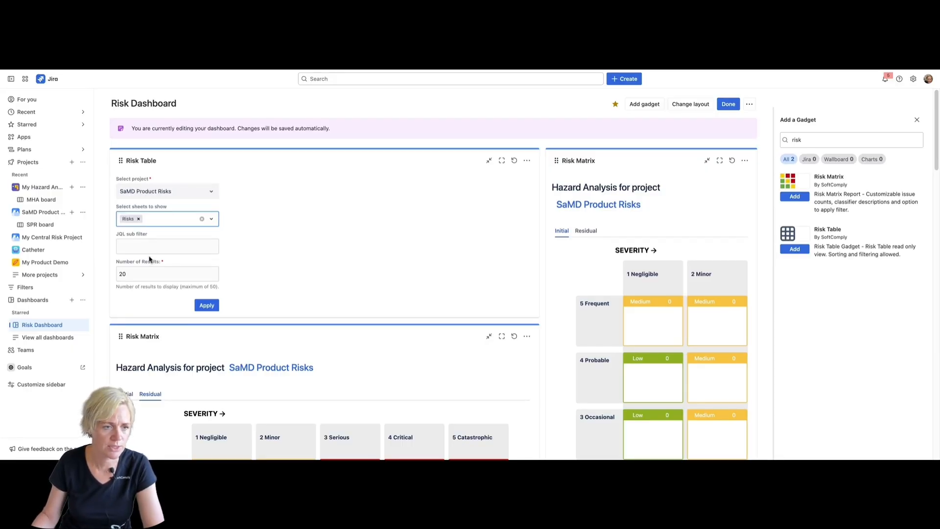
left_click(207, 305)
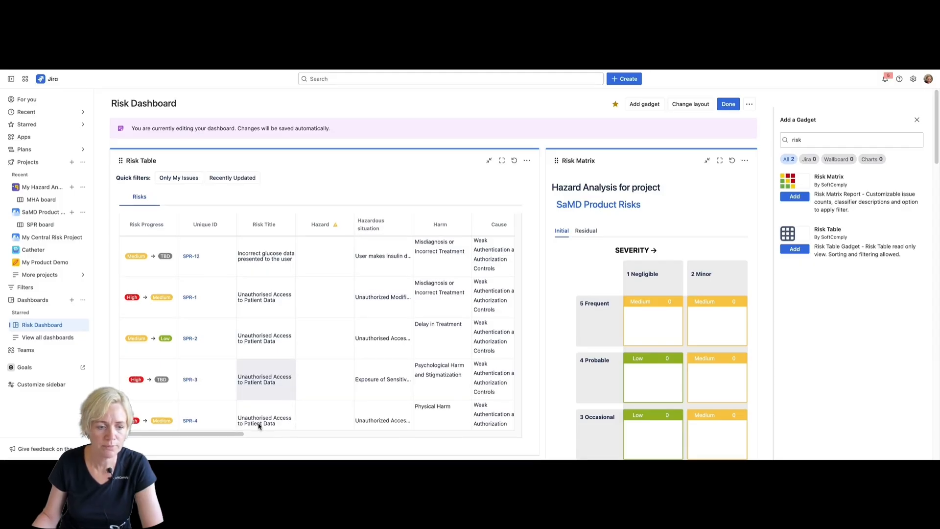
left_click_drag(200, 435, 448, 440)
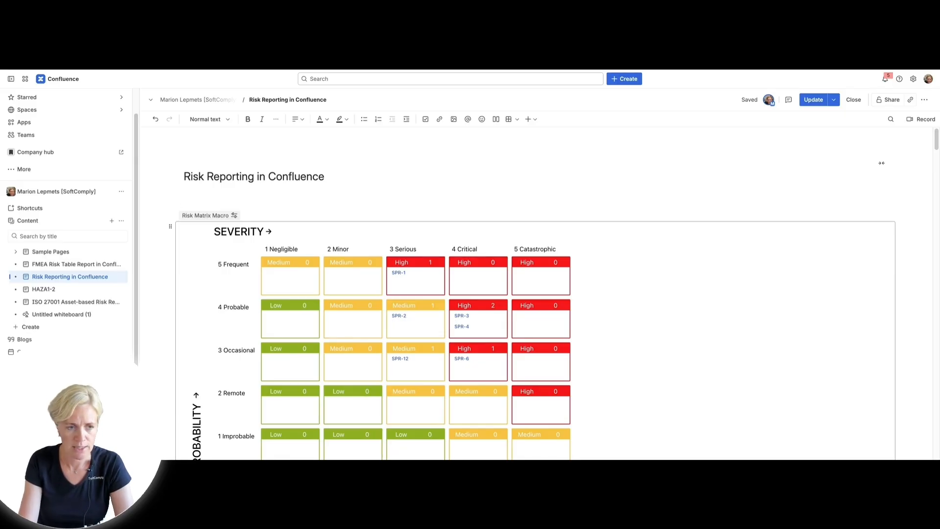
Insert a Risk Matrix Macro below the title of the Confluence page "Risk Reporting in Confluence"
type("/")
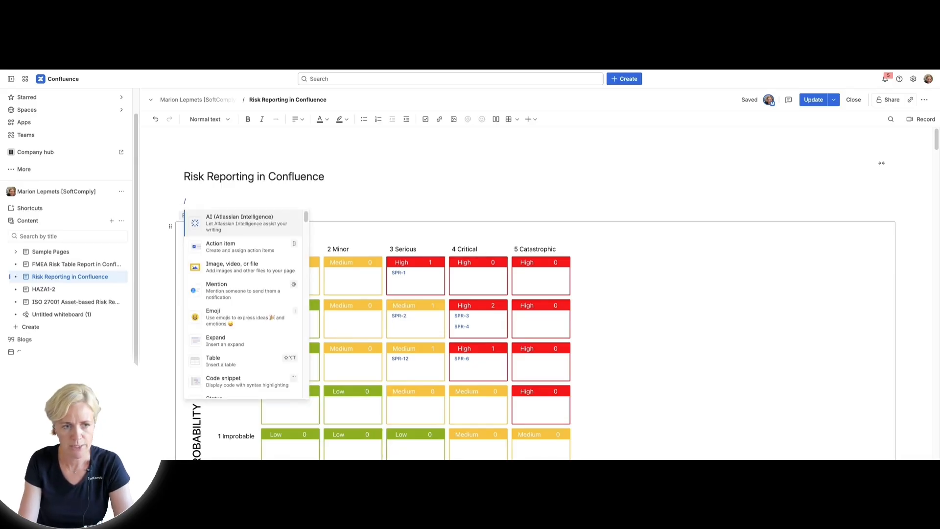
type("risk")
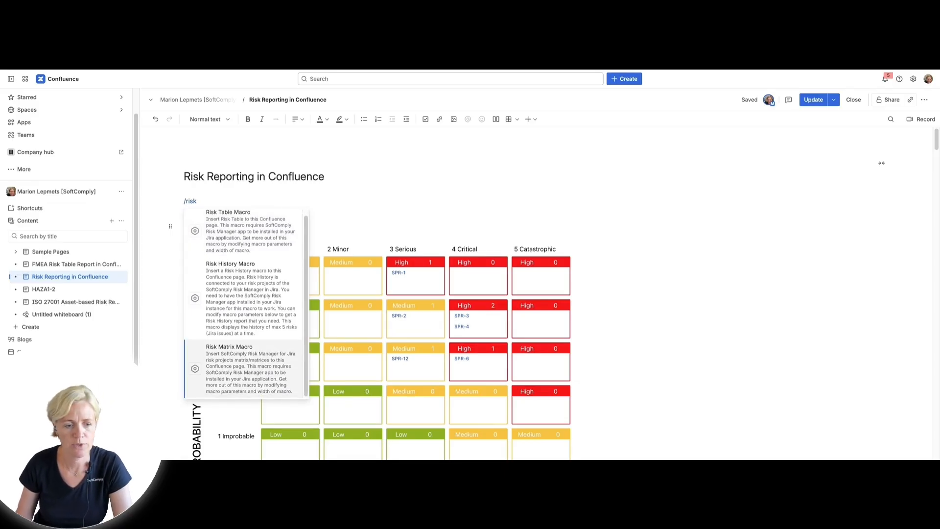
left_click(255, 366)
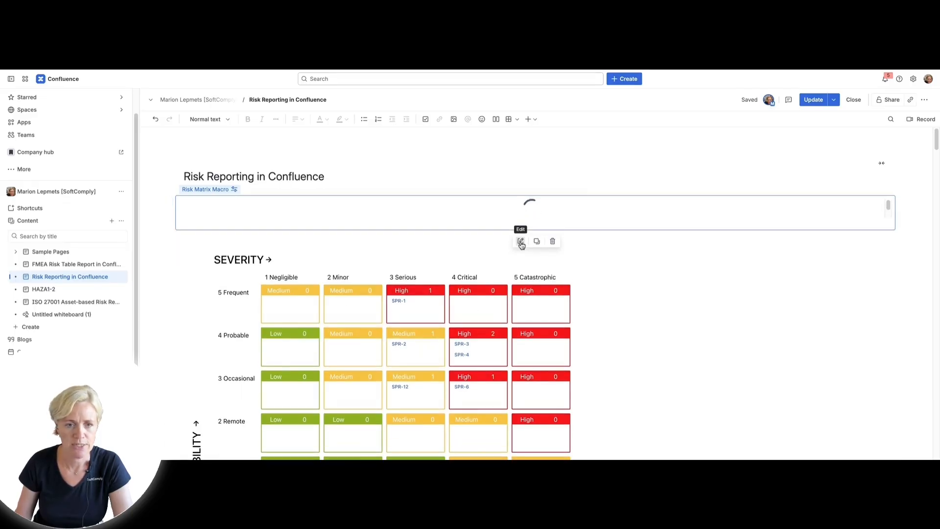
Set the new macro's project to SaMD Product Risks (RM Plus), risk model to Hazard Analysis and matrix type to Initial
left_click(521, 242)
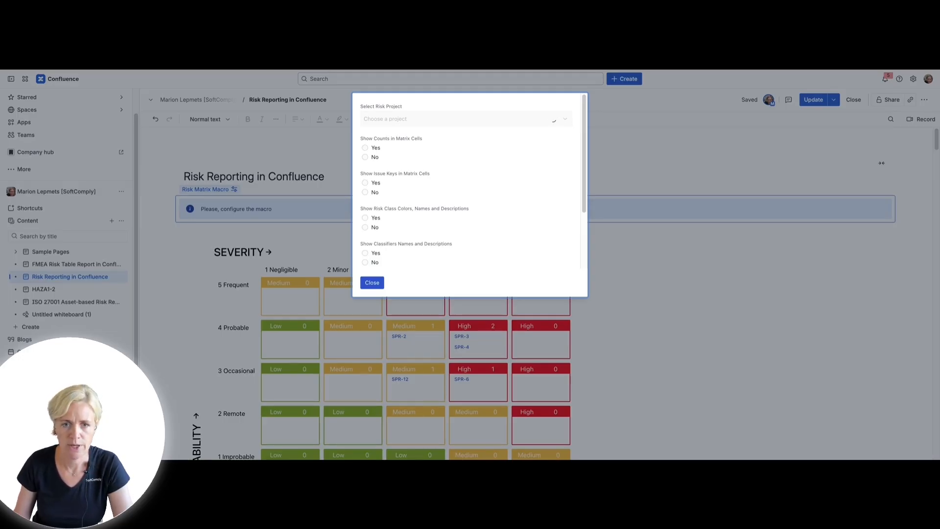
left_click(564, 119)
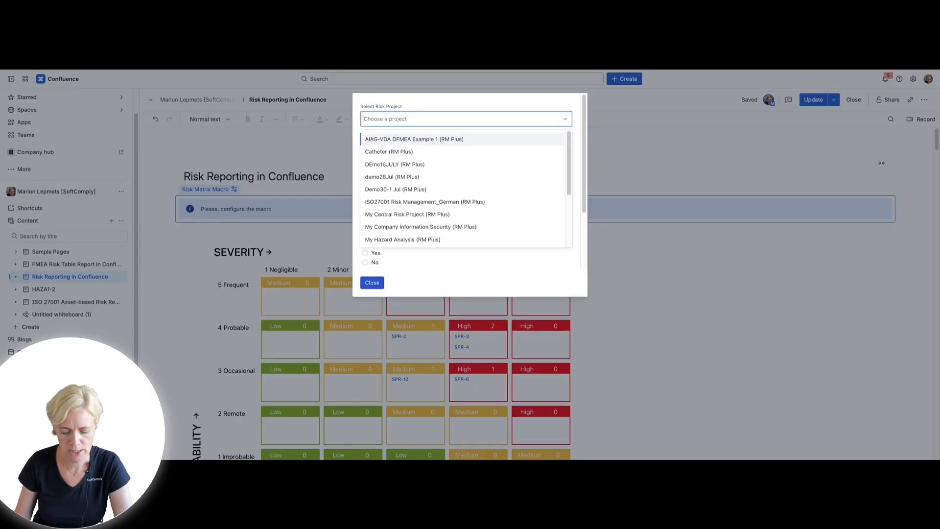
type("sam")
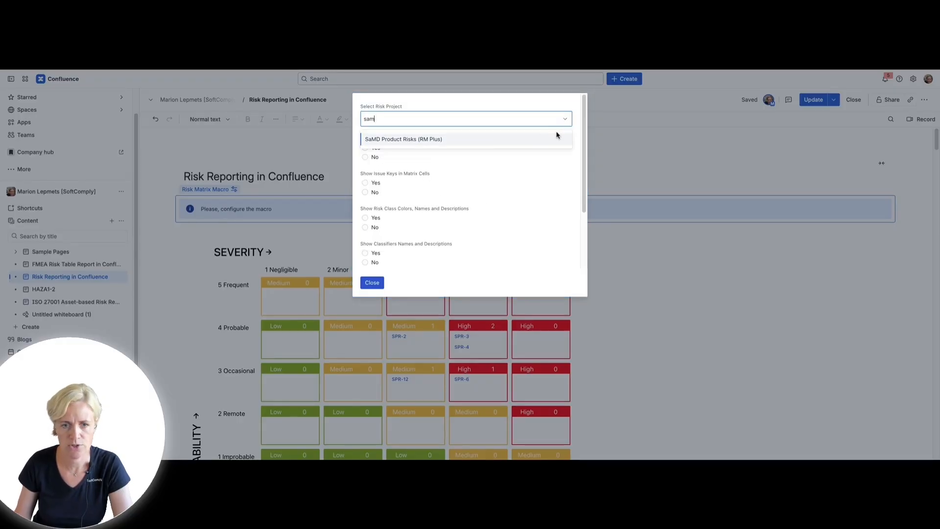
left_click(505, 143)
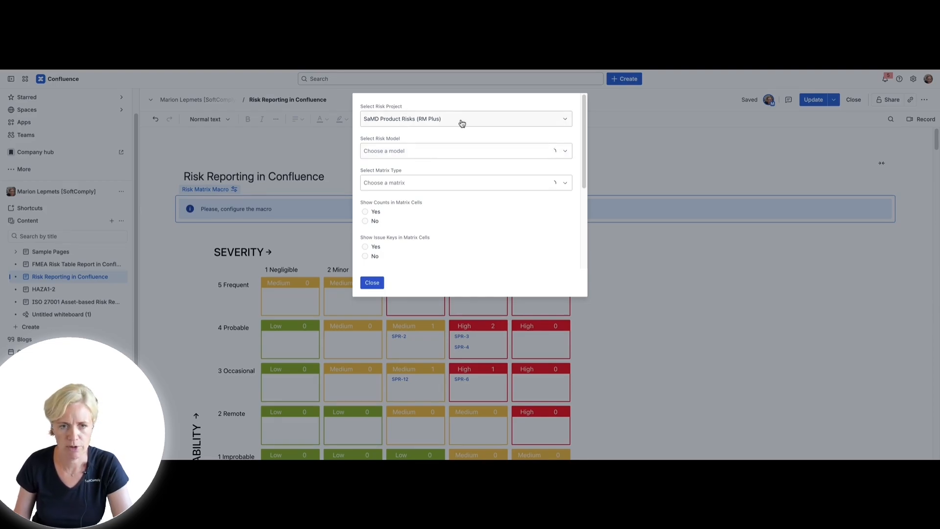
left_click(471, 153)
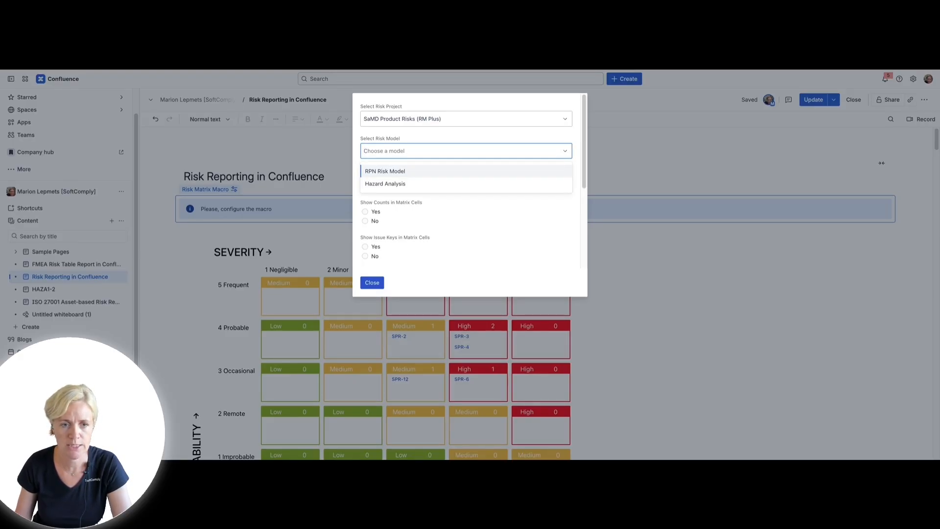
left_click(455, 186)
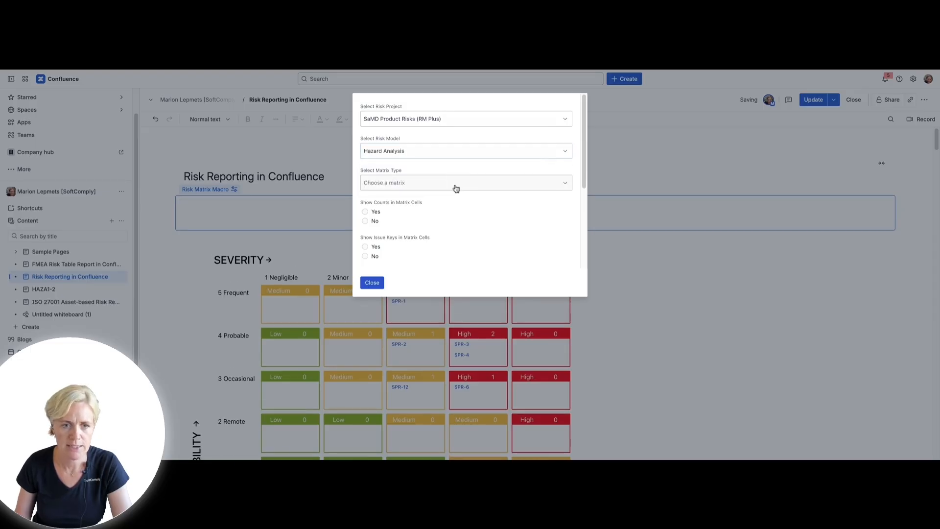
left_click(456, 187)
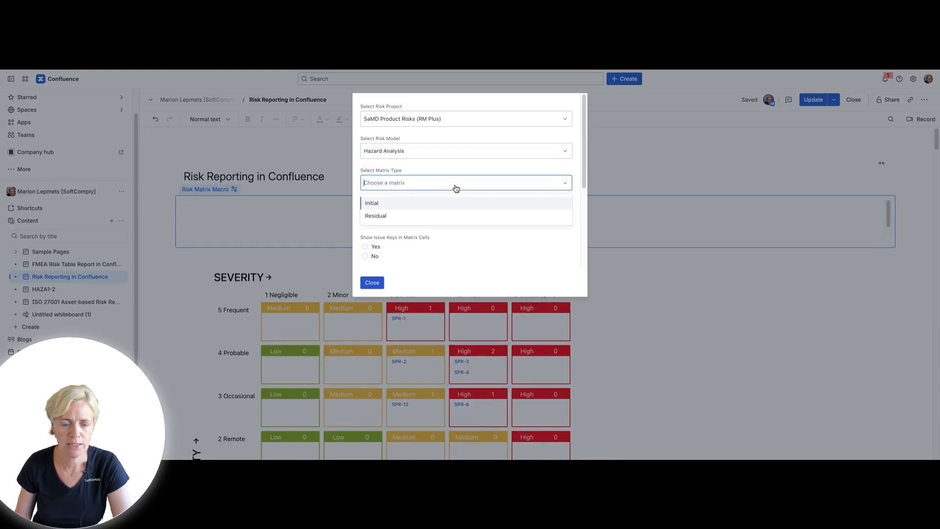
left_click(438, 209)
Turn on both the counts and the issue keys in the matrix cells of the new risk matrix macro
scroll(373, 210, "down", 1)
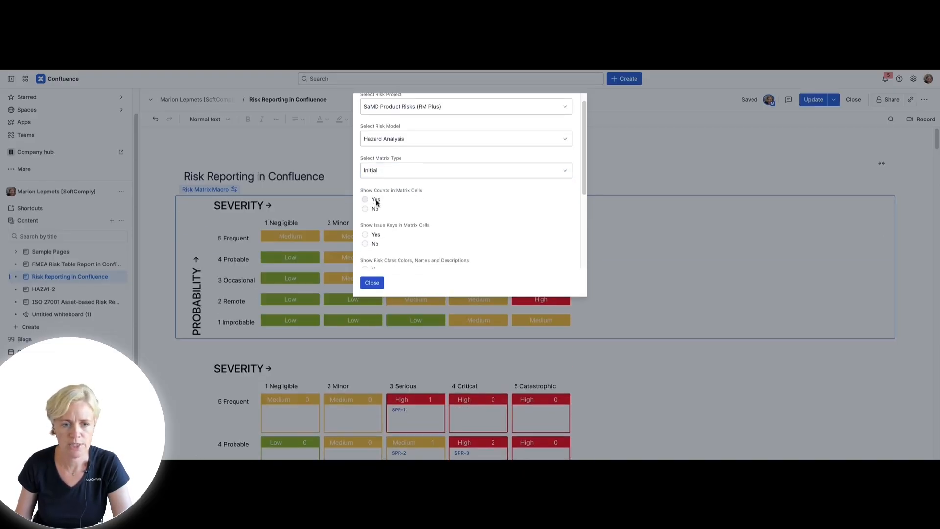
left_click(376, 201)
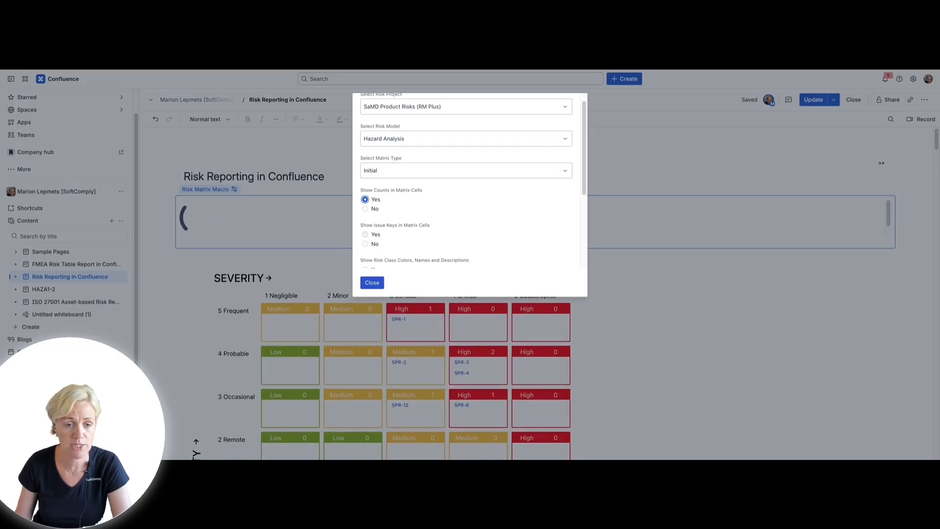
left_click(377, 235)
Show risk class colors, names and descriptions plus classifier names and descriptions in the macro, and close its configuration
scroll(385, 237, "down", 2)
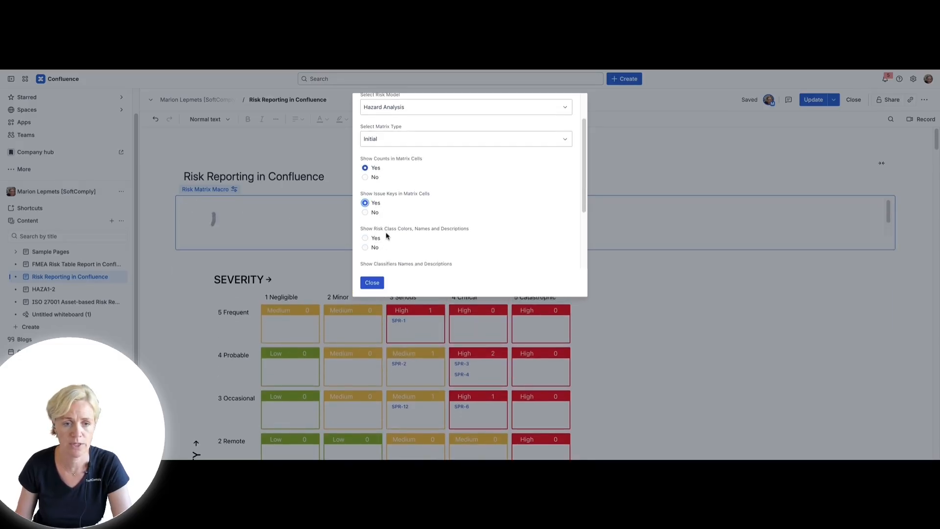
scroll(393, 213, "down", 1)
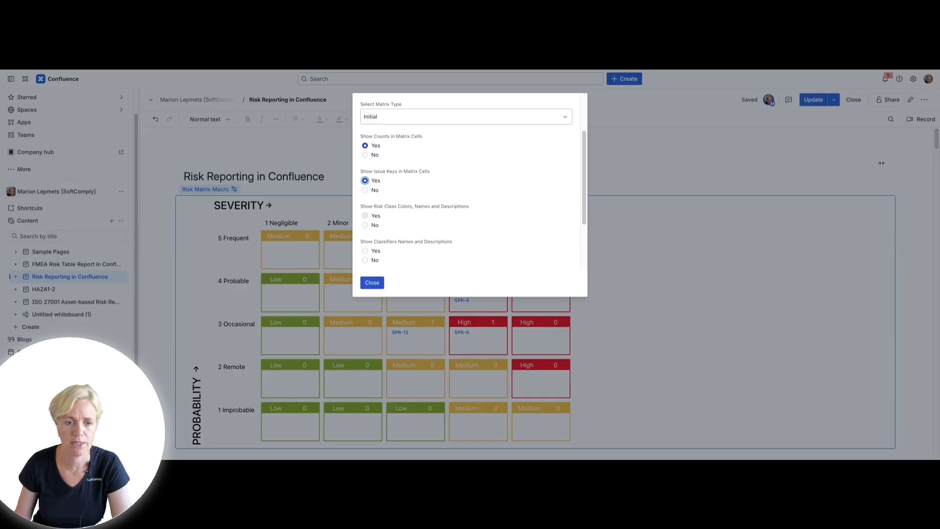
left_click(365, 216)
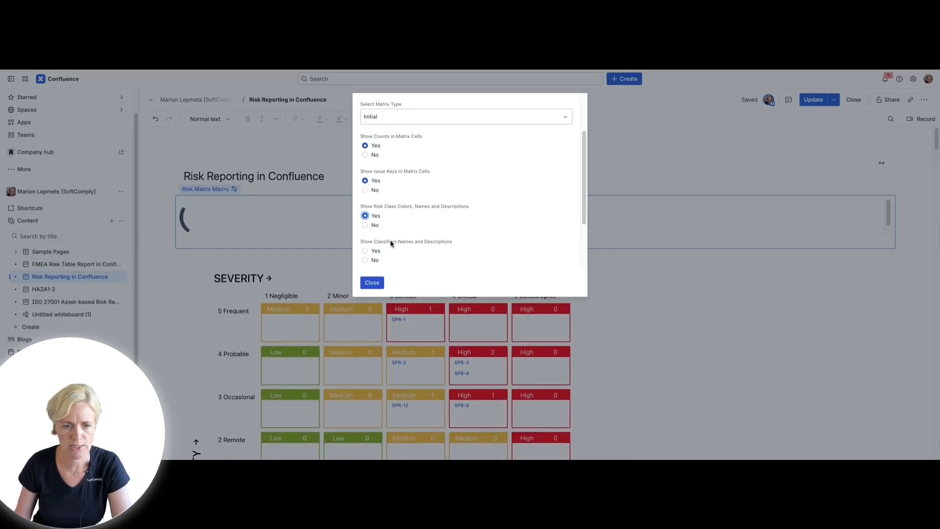
left_click(382, 251)
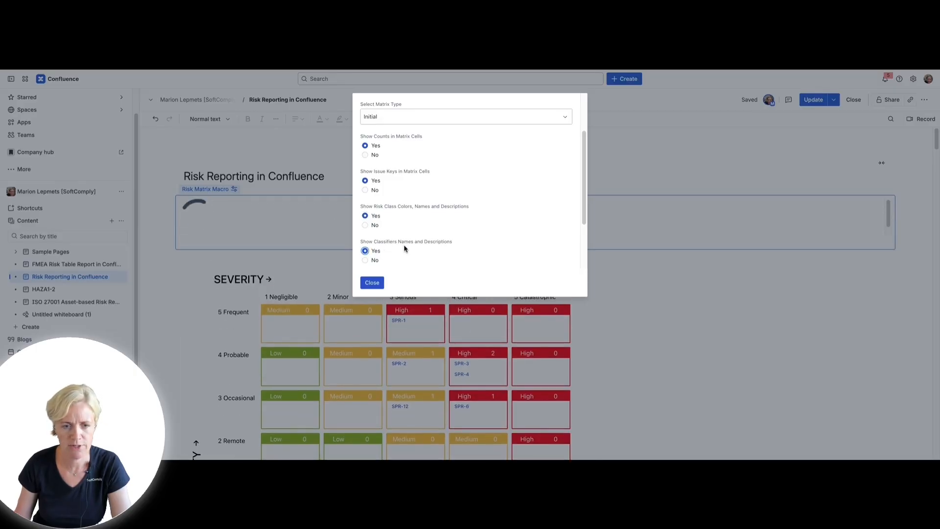
scroll(404, 247, "down", 2)
scroll(379, 245, "down", 1)
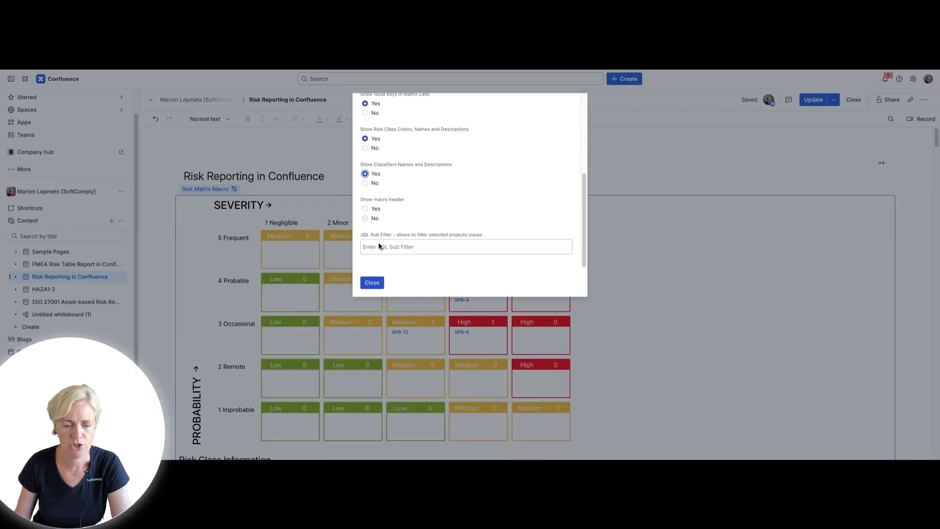
left_click(373, 283)
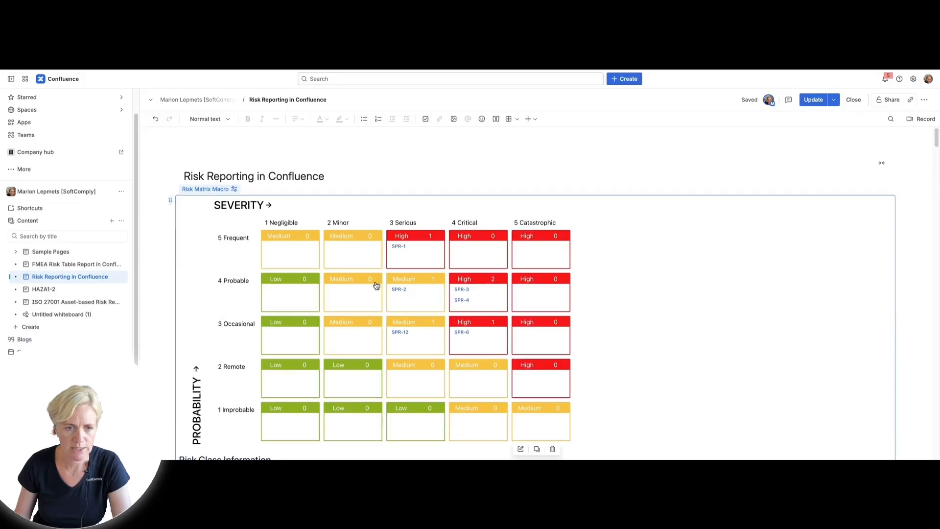
Review the initial risk matrix and the risk class, severity and probability information tables beneath it
scroll(470, 255, "down", 3)
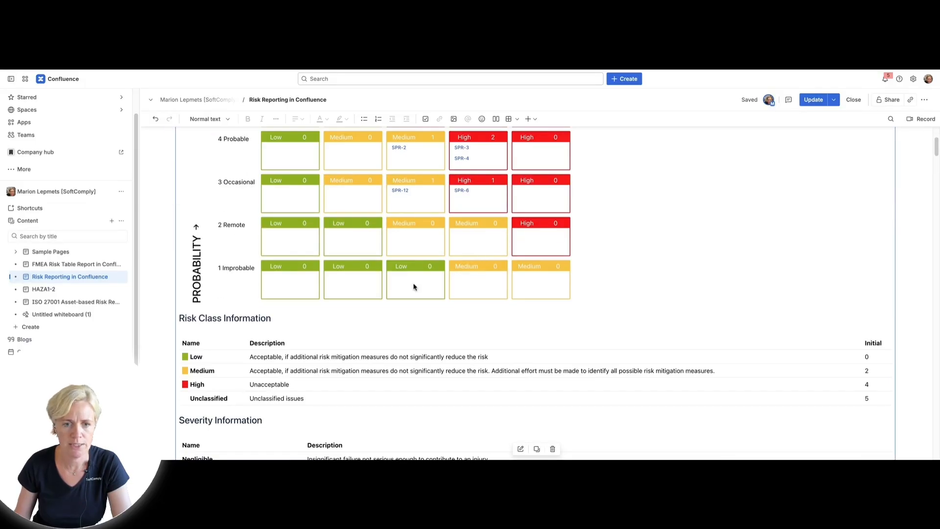
scroll(447, 295, "up", 2)
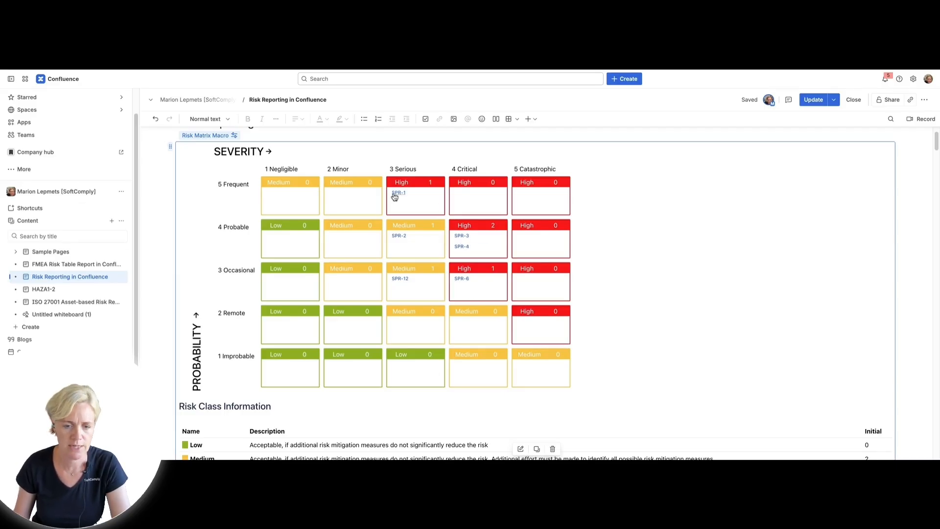
scroll(568, 313, "down", 3)
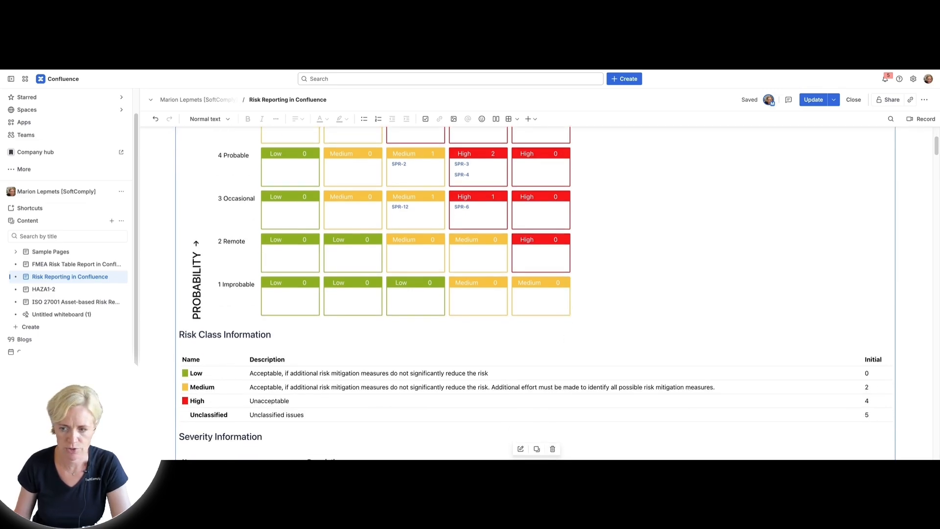
scroll(737, 375, "down", 8)
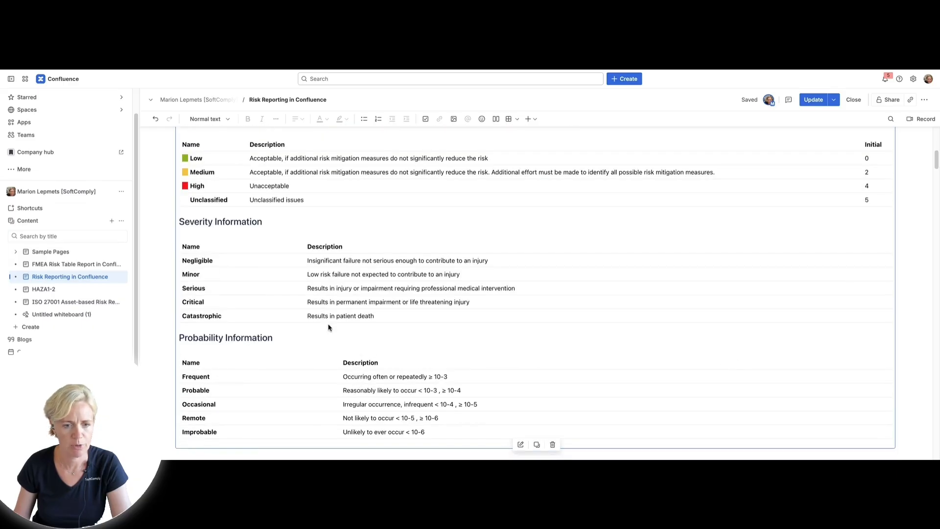
scroll(330, 328, "down", 4)
scroll(363, 324, "up", 12)
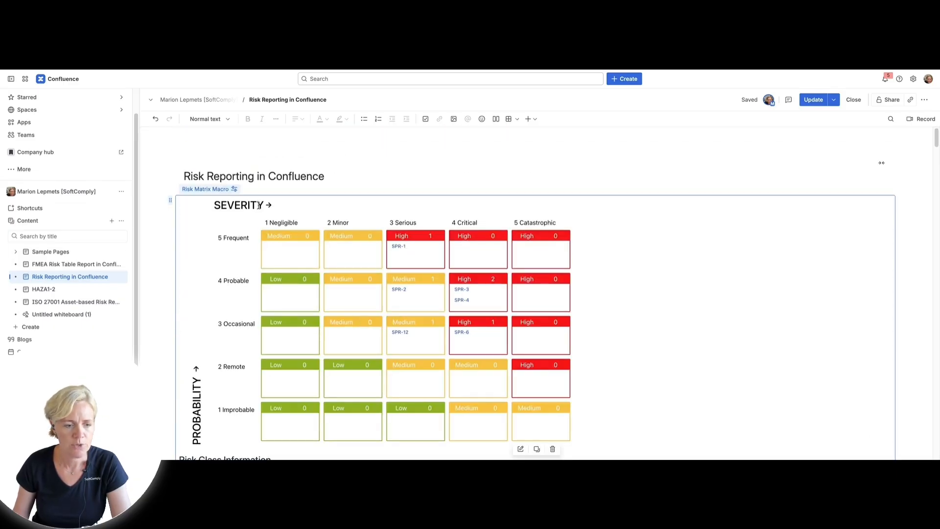
scroll(279, 209, "down", 10)
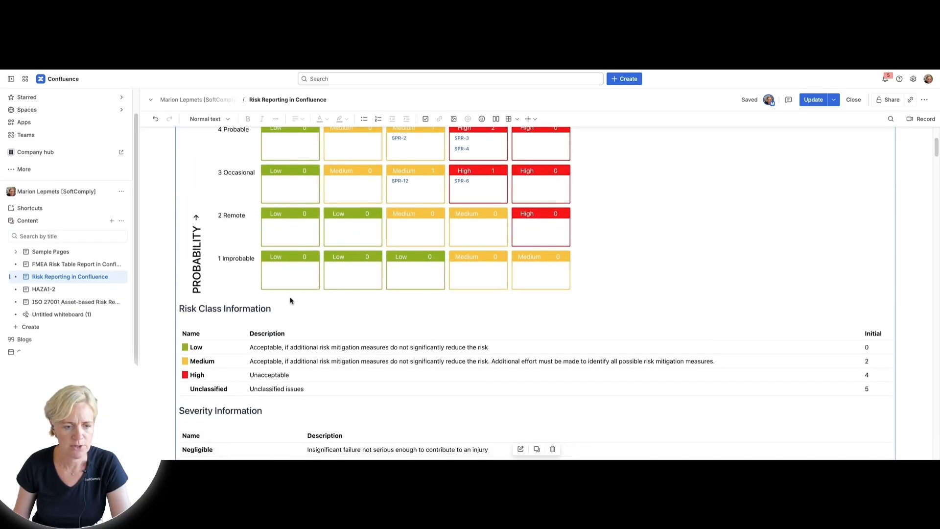
scroll(298, 338, "down", 10)
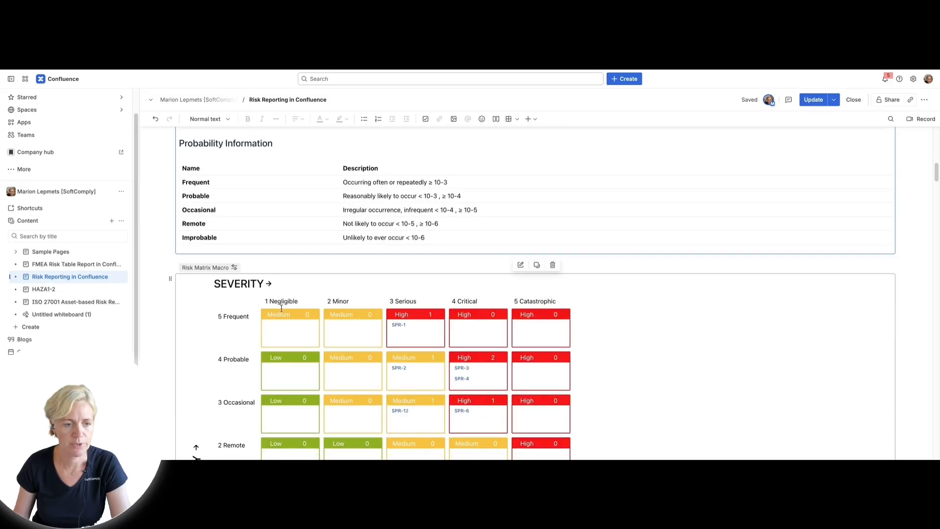
Insert a second Risk Matrix Macro on a new line directly below the Probability Information table
left_click(249, 263)
key("Return")
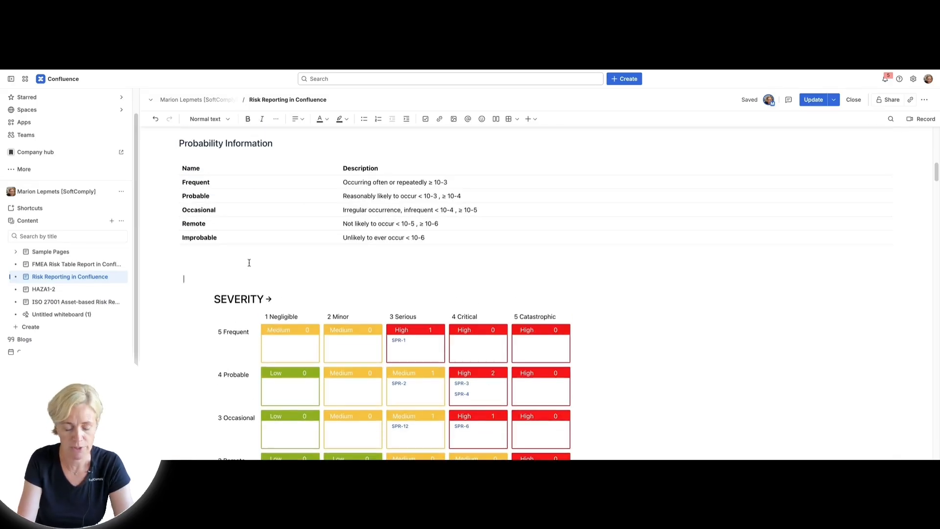
type("/r")
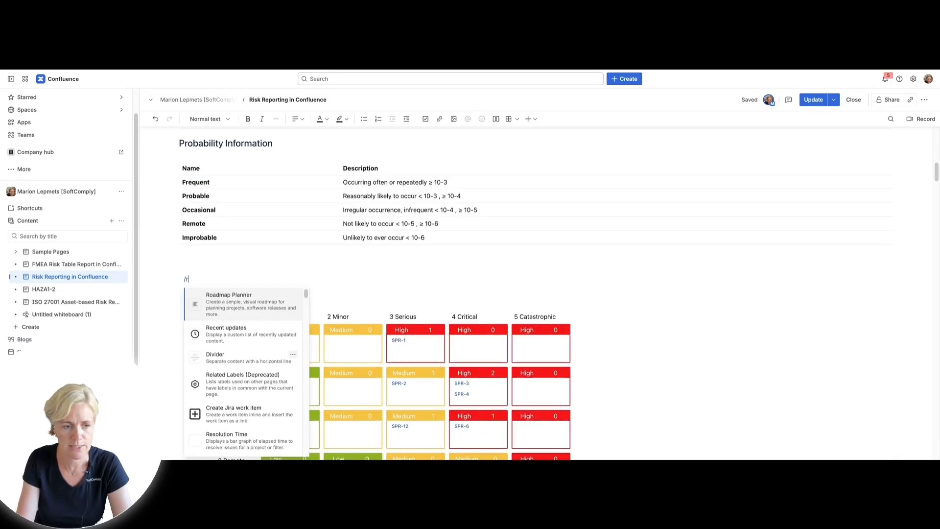
type("isk")
scroll(232, 426, "down", 2)
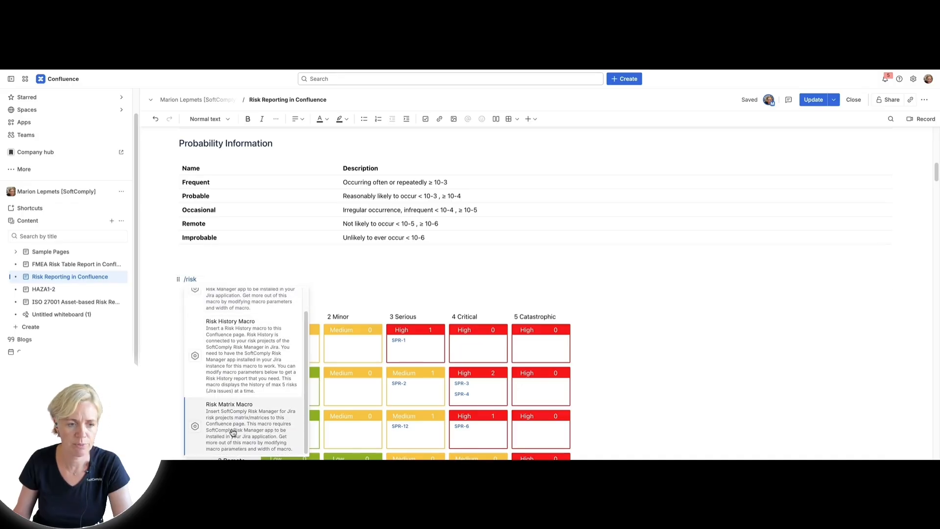
left_click(233, 433)
Set the second macro's project to SaMD Product Risks (RM Plus) and its risk model to Hazard Analysis
left_click(520, 313)
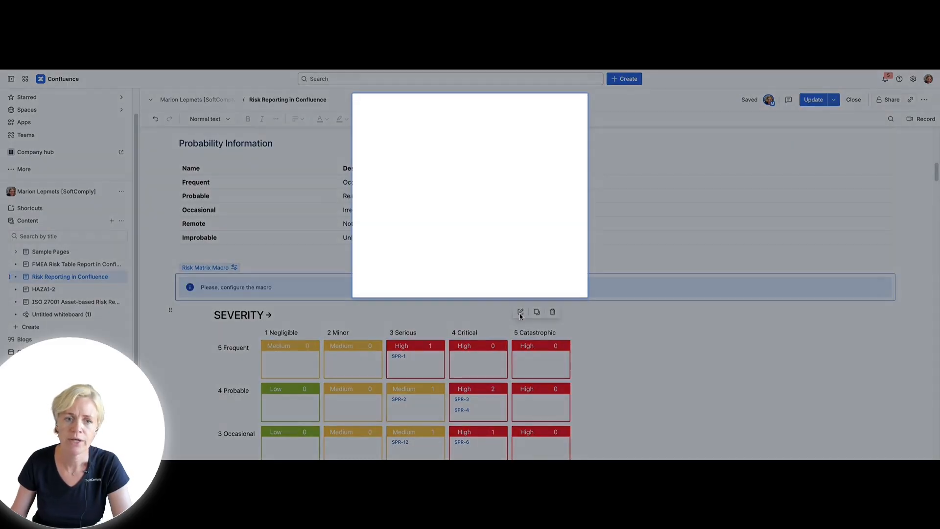
left_click(574, 119)
type("sam")
left_click(467, 139)
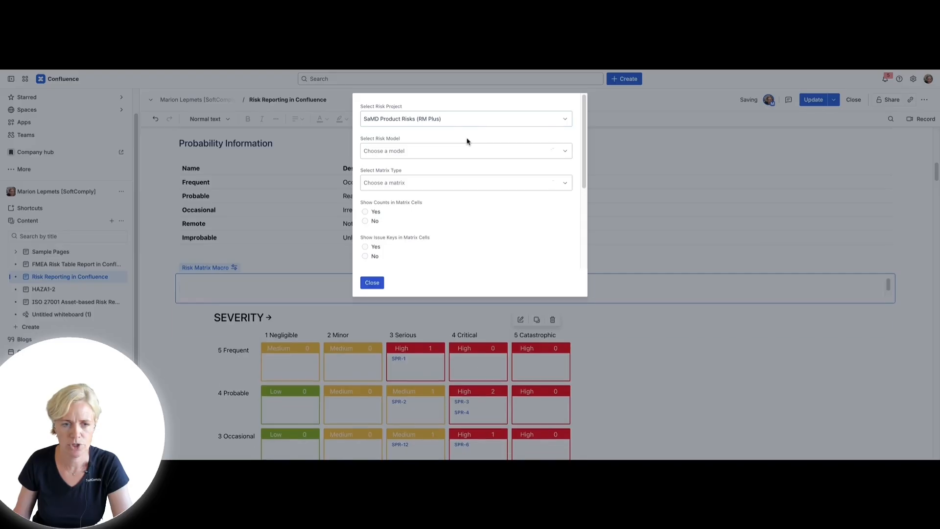
left_click(413, 155)
left_click(406, 183)
Set the matrix type to Residual, show counts and issue keys in the cells, and close the configuration
left_click(404, 184)
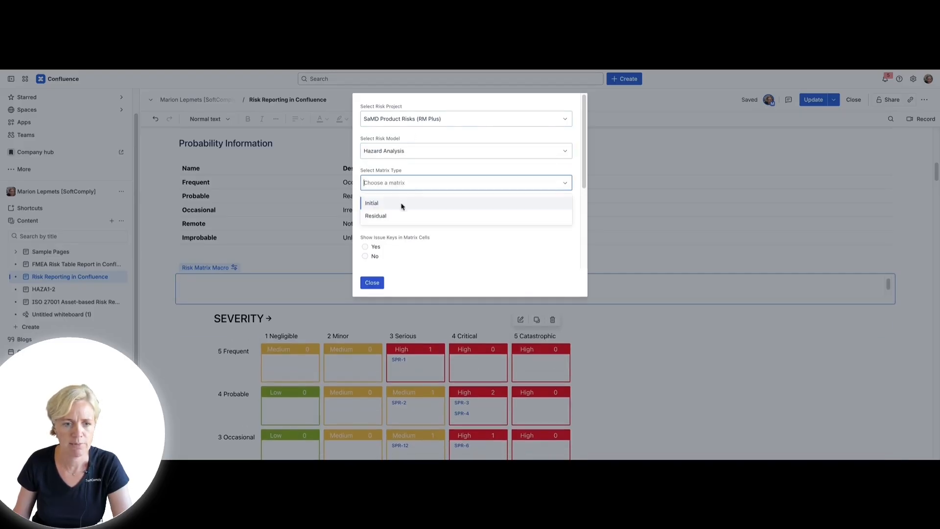
left_click(382, 216)
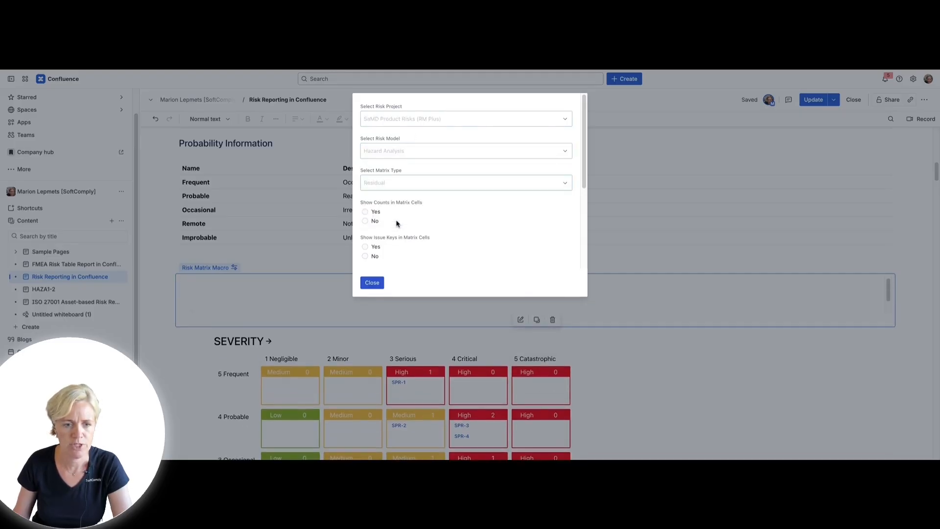
left_click(375, 246)
left_click(371, 283)
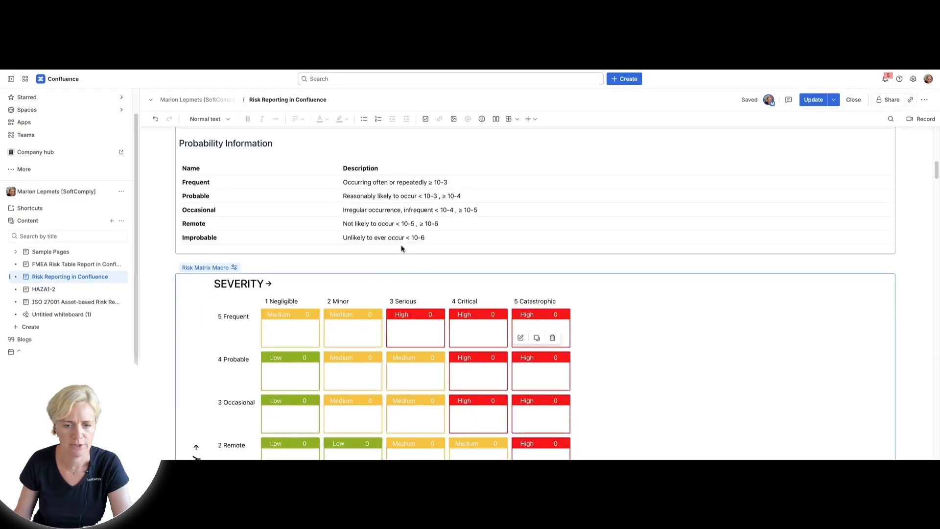
Insert a Risk Table Macro on a new line directly below the residual risk matrix
scroll(434, 256, "down", 4)
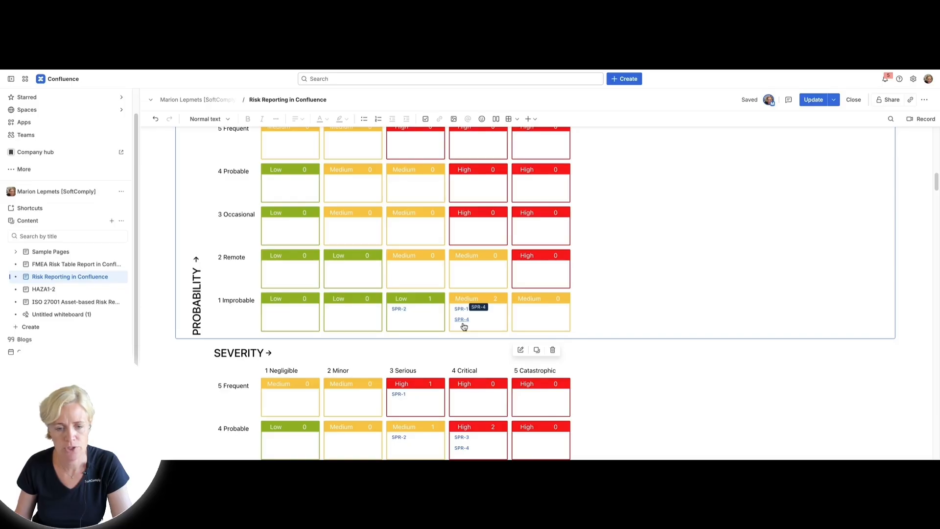
scroll(482, 320, "up", 2)
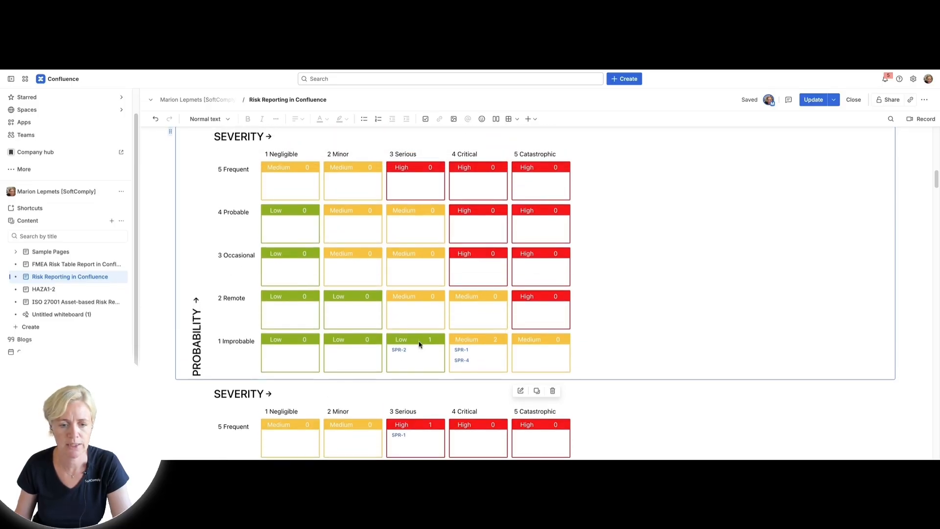
scroll(539, 331, "up", 3)
scroll(539, 332, "down", 3)
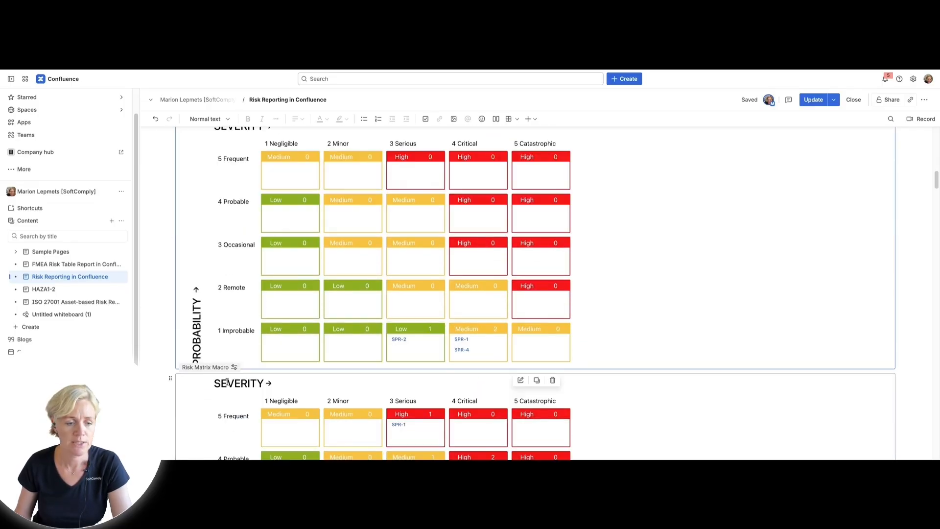
left_click(172, 370)
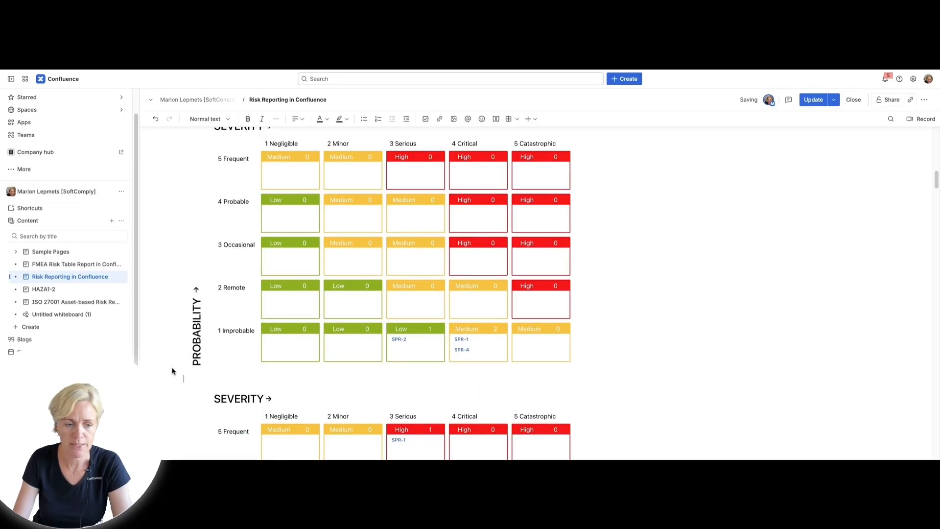
key("Return")
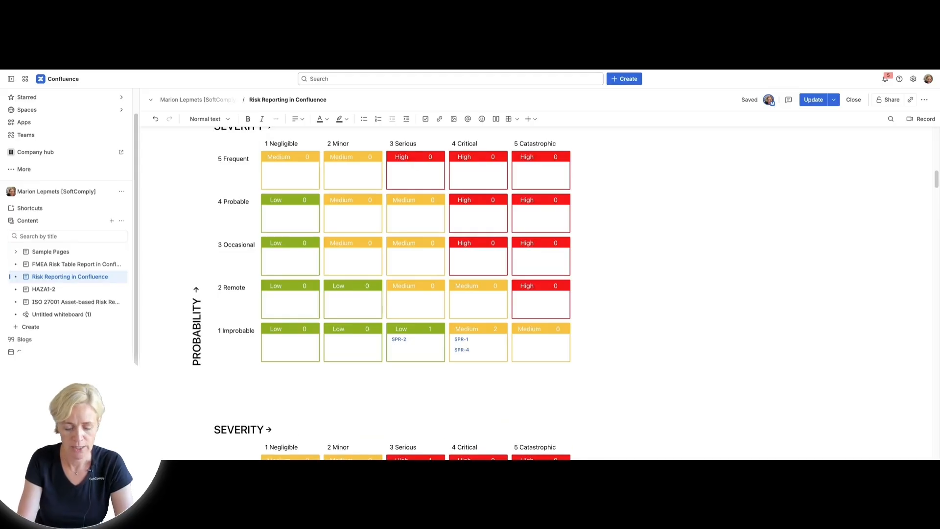
type("/risk")
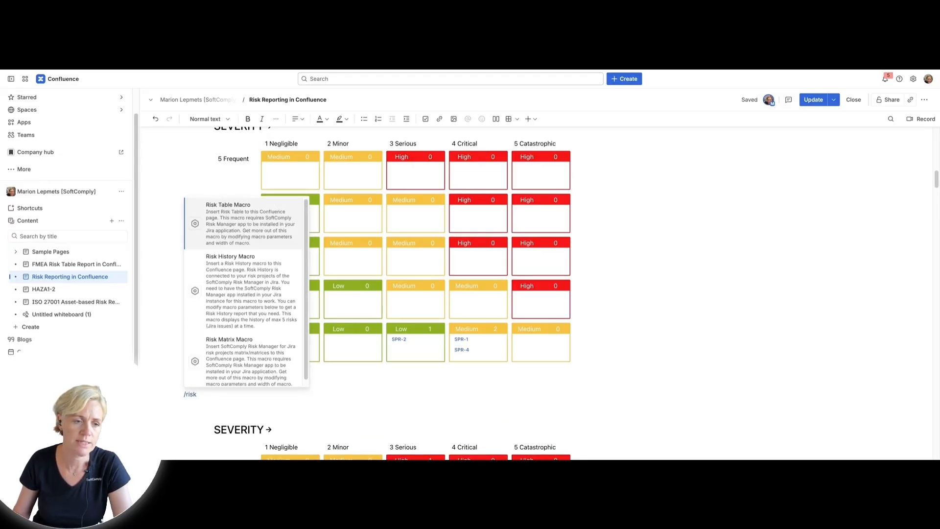
left_click(238, 219)
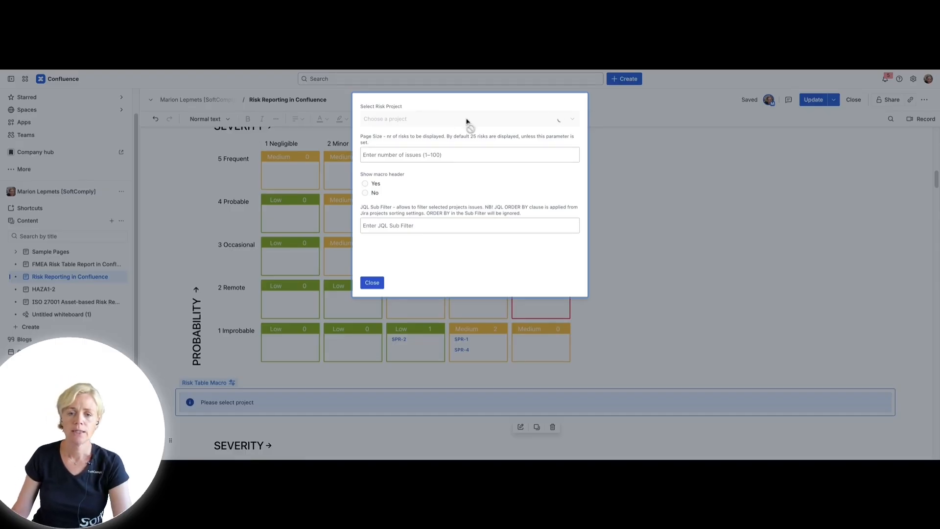
Set the risk table macro's project to SaMD Product Risks (RM Plus) and its table sheet to Risks, and close the configuration
left_click(574, 125)
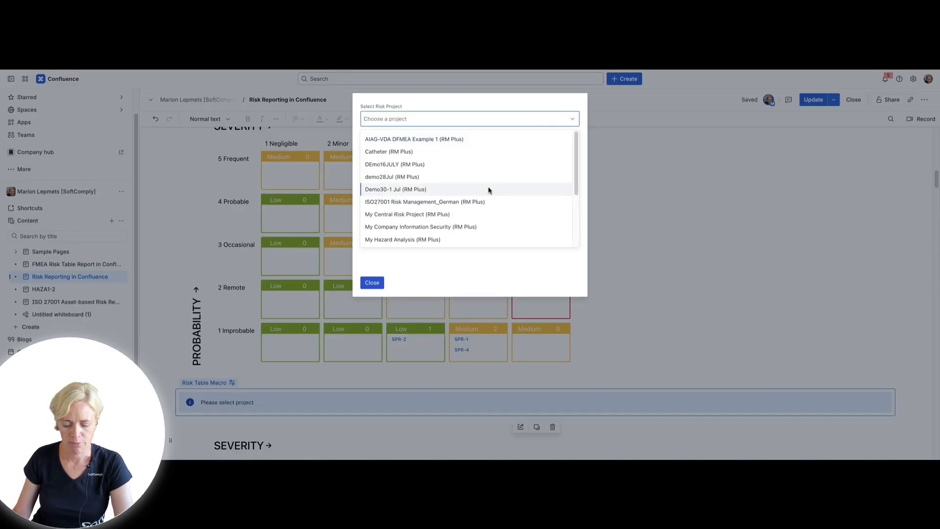
type("sam")
left_click(441, 140)
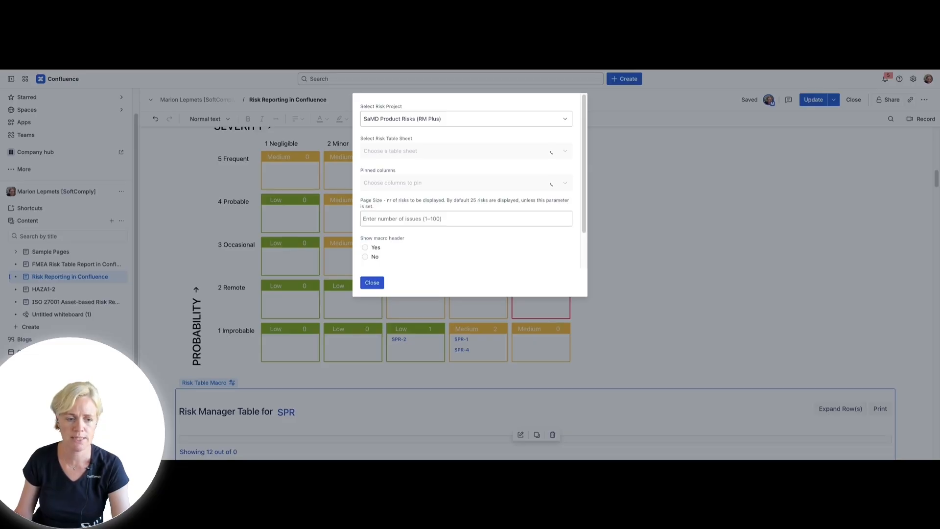
left_click(561, 153)
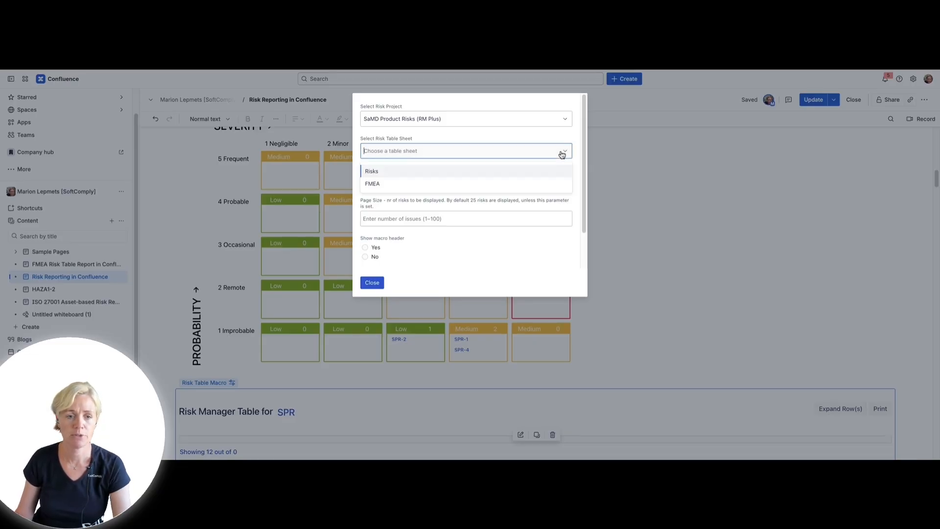
left_click(472, 172)
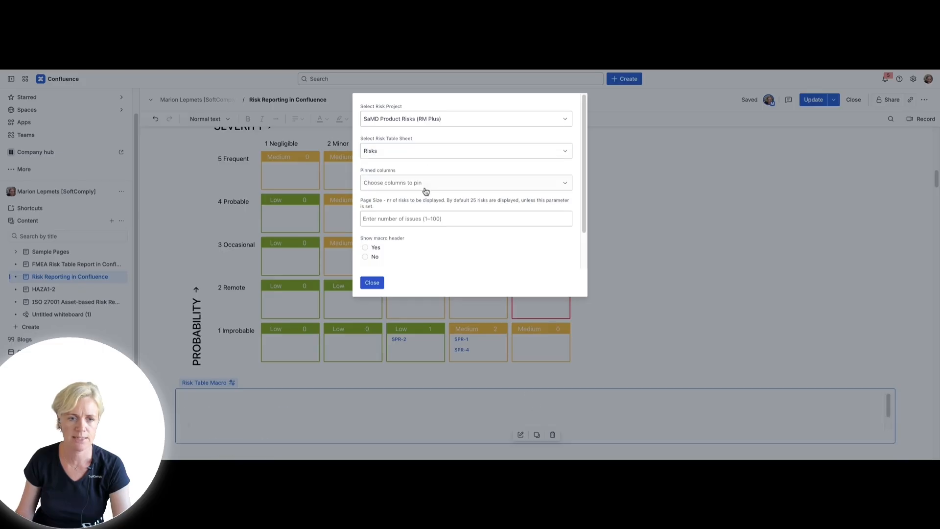
scroll(663, 336, "down", 4)
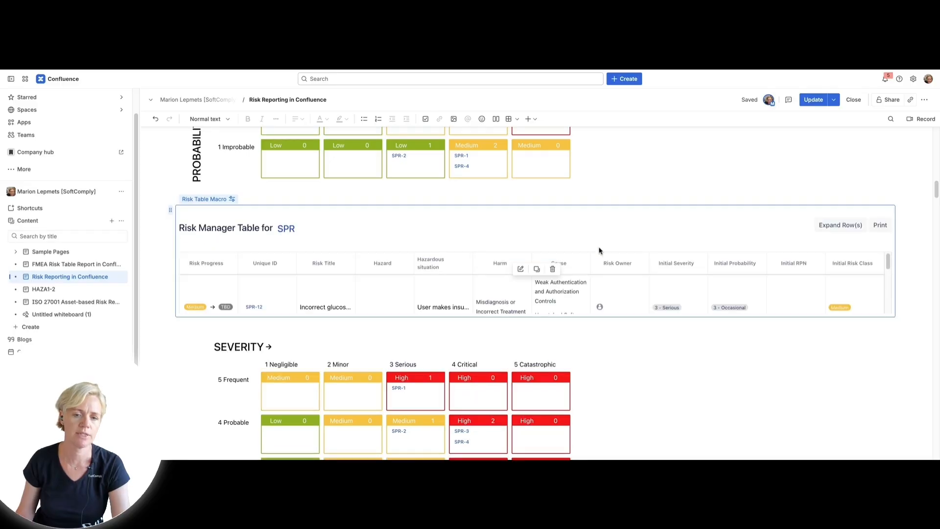
Insert a Risk History Macro on the empty line directly below the risk table macro
scroll(520, 315, "down", 5)
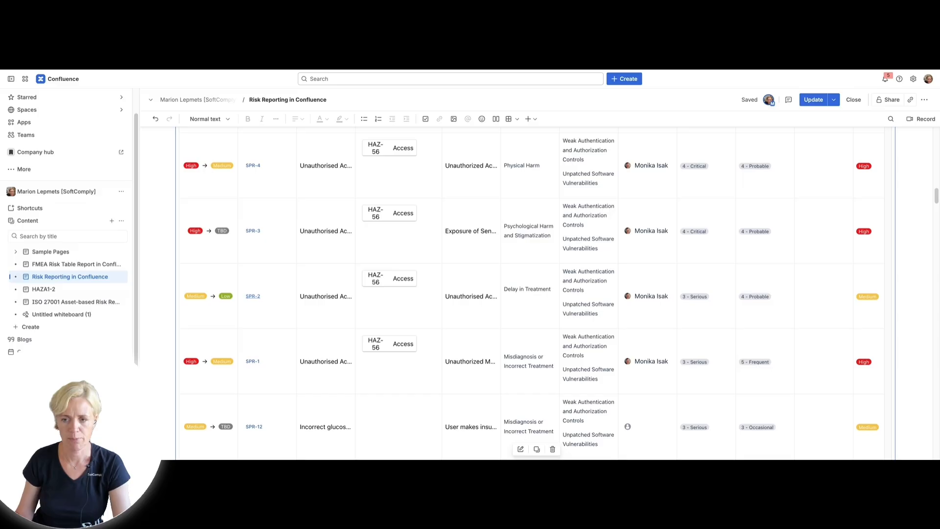
scroll(264, 343, "down", 5)
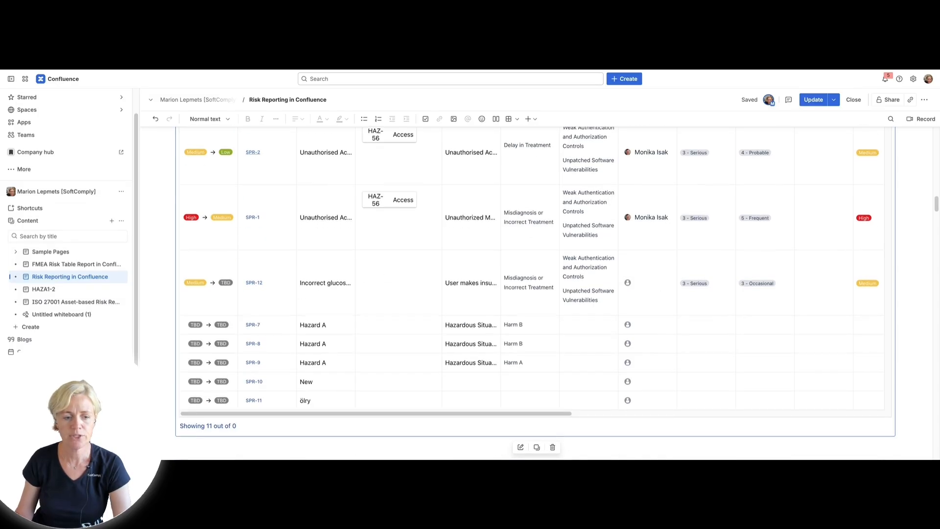
left_click(269, 353)
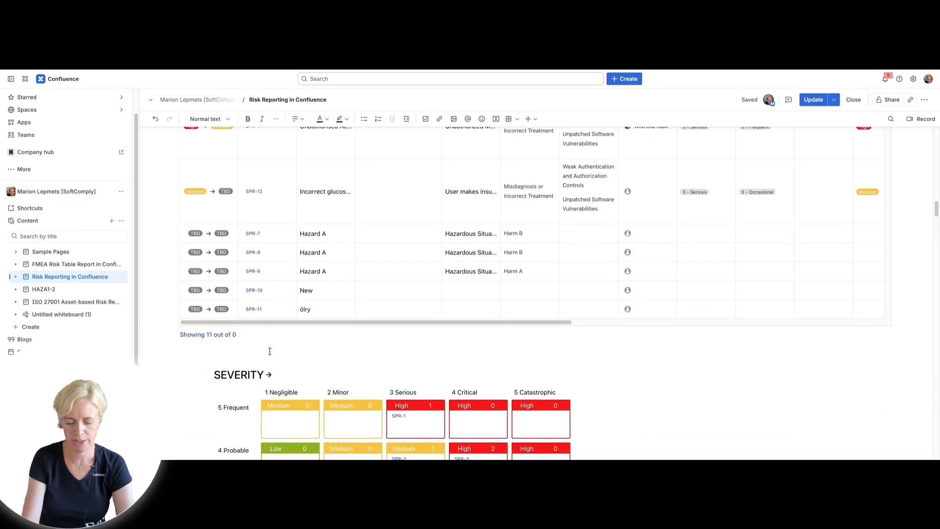
type("/risk")
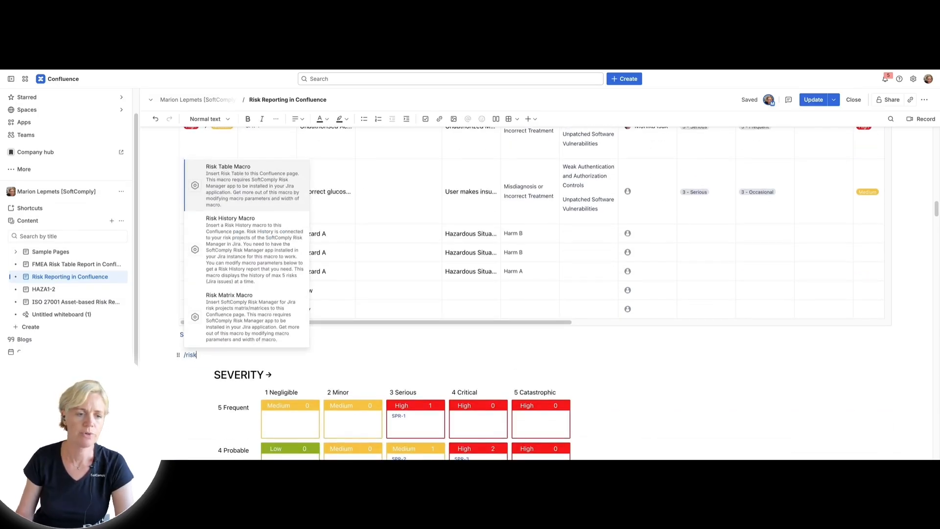
left_click(260, 268)
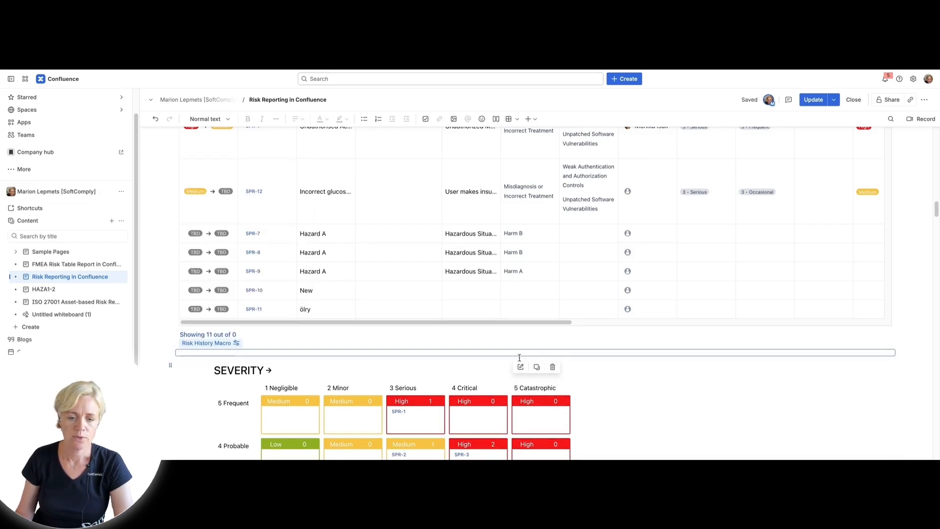
Set the risk history macro's project to SaMD Product Risks (RM Plus) and its risk model to Hazard Analysis
left_click(520, 367)
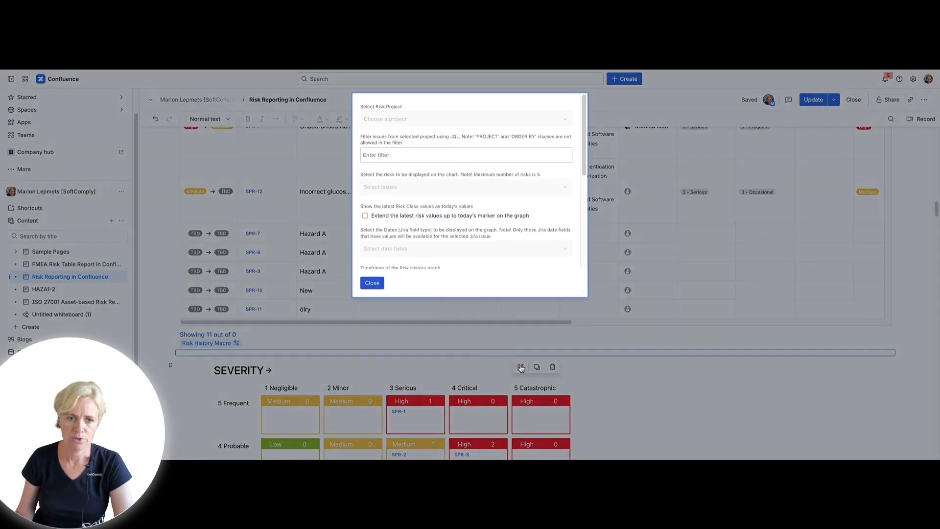
left_click(404, 120)
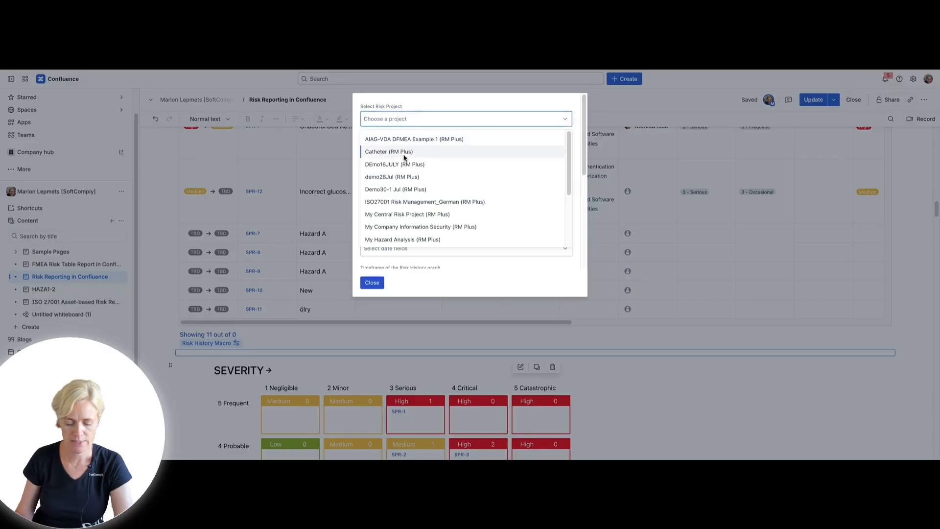
type("sa")
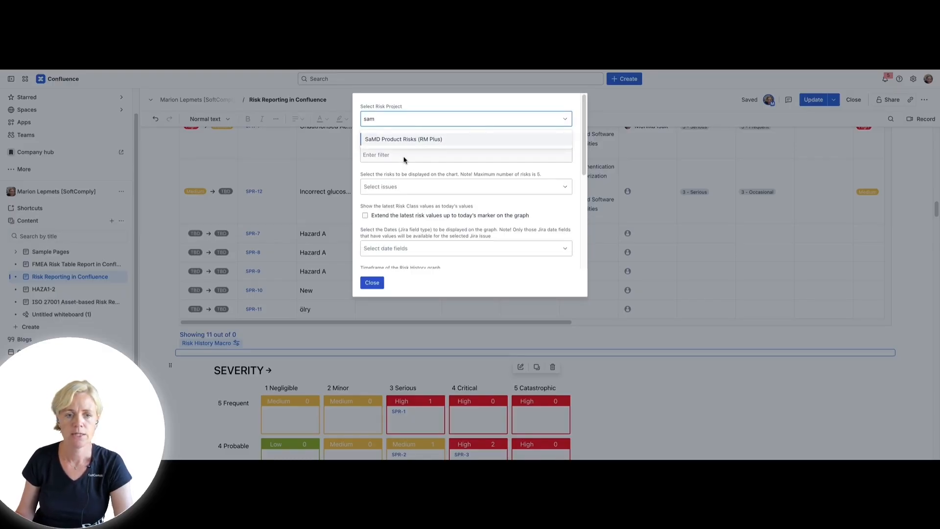
type("m")
left_click(402, 139)
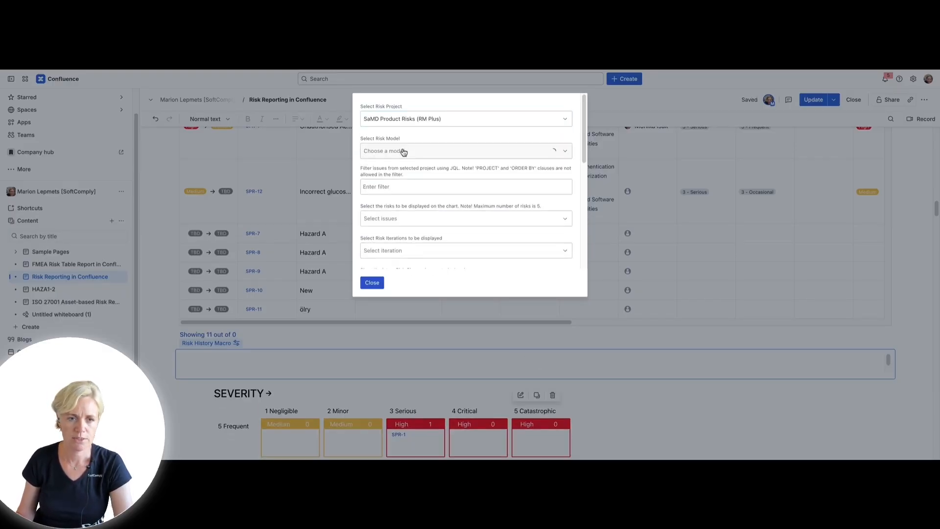
left_click(404, 152)
left_click(404, 178)
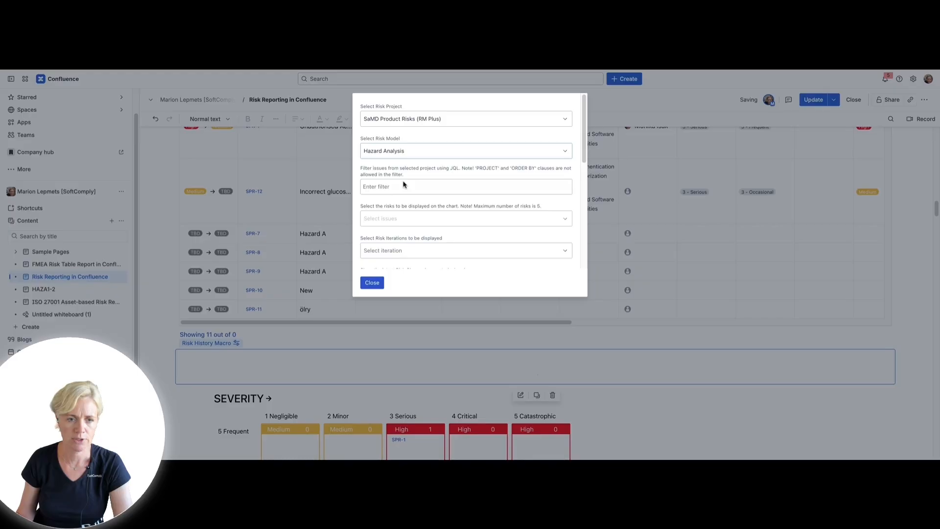
Chart the risk SPR-4 Unauthorised Access to Patient Data with both the Initial and Residual iterations
left_click(403, 186)
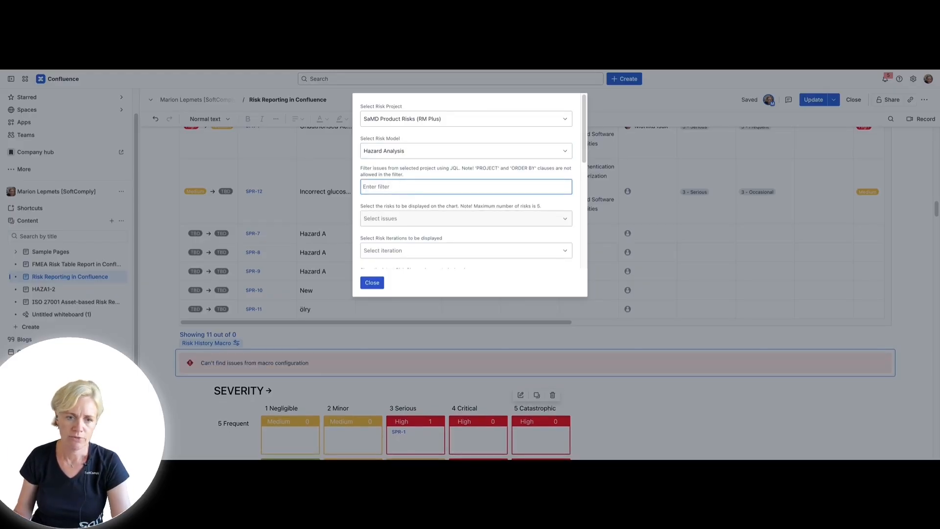
left_click(404, 219)
scroll(406, 243, "down", 2)
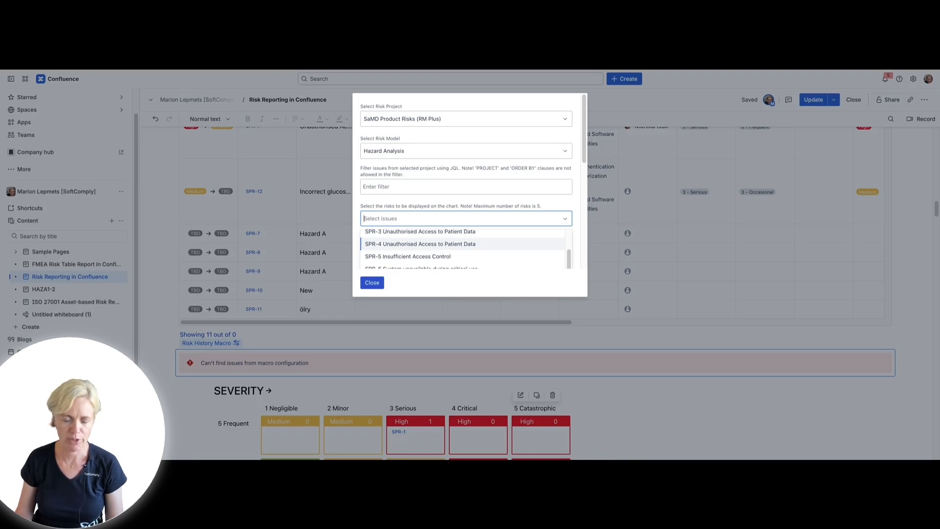
left_click(392, 243)
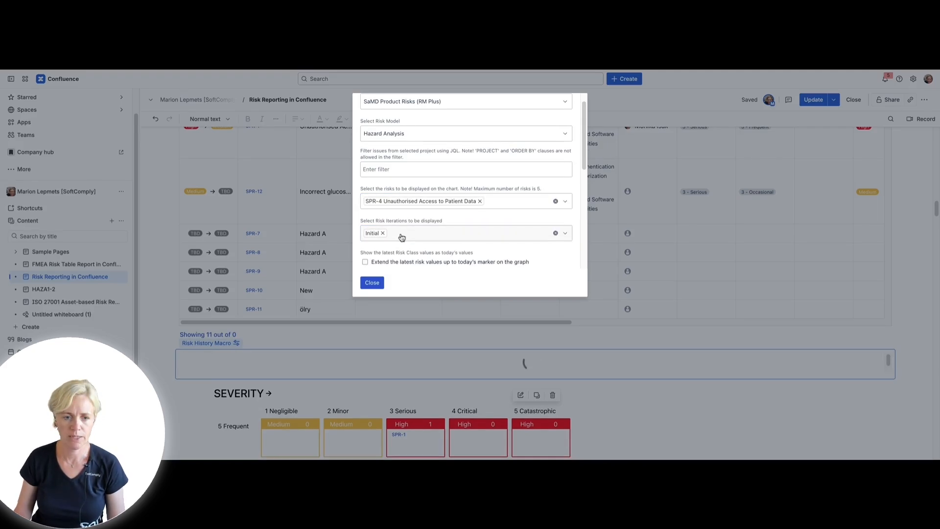
left_click(398, 234)
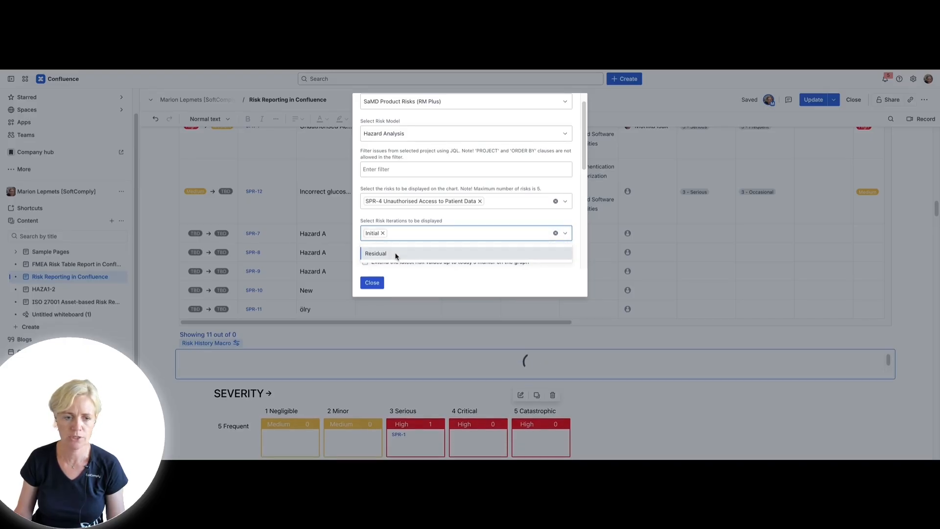
left_click(395, 254)
scroll(397, 231, "down", 3)
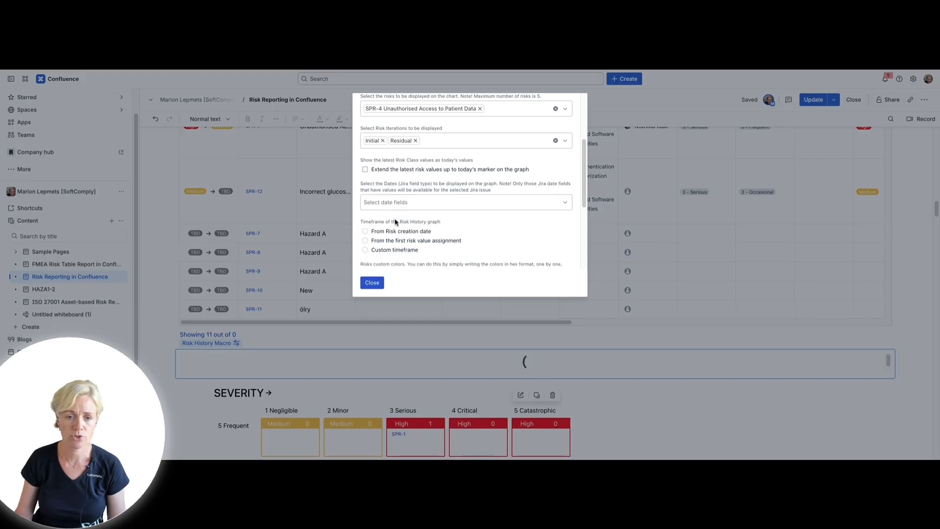
Start the graph's timeframe from the first risk value assignment, turn off history smoothing, show the data table, and close the configuration
scroll(396, 229, "down", 1)
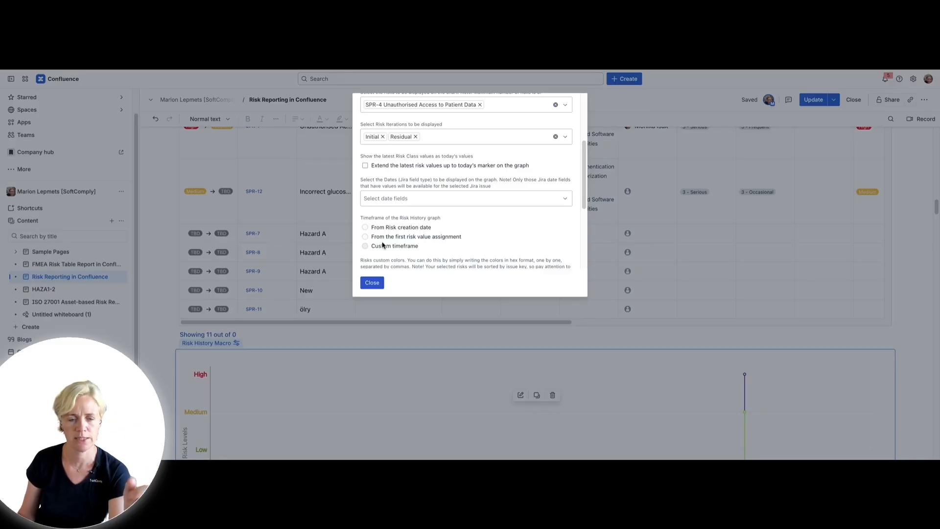
left_click(384, 239)
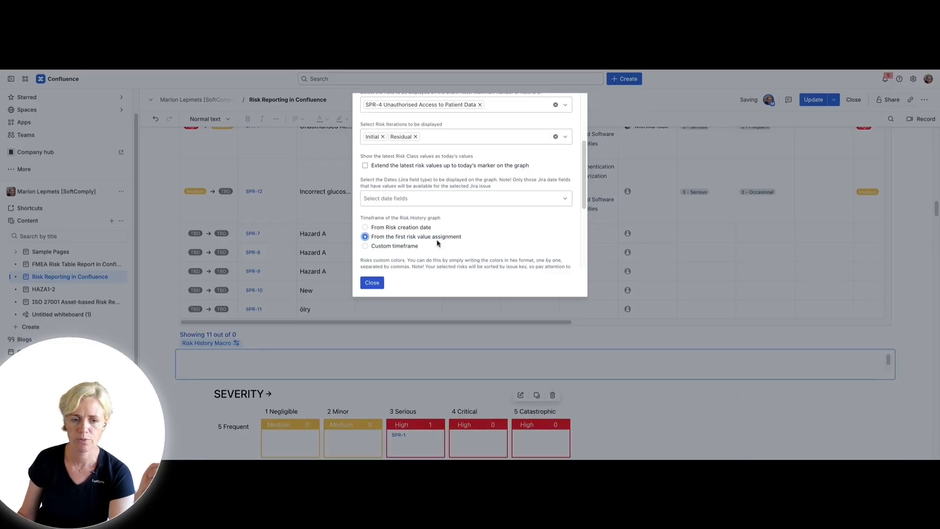
scroll(435, 239, "down", 1)
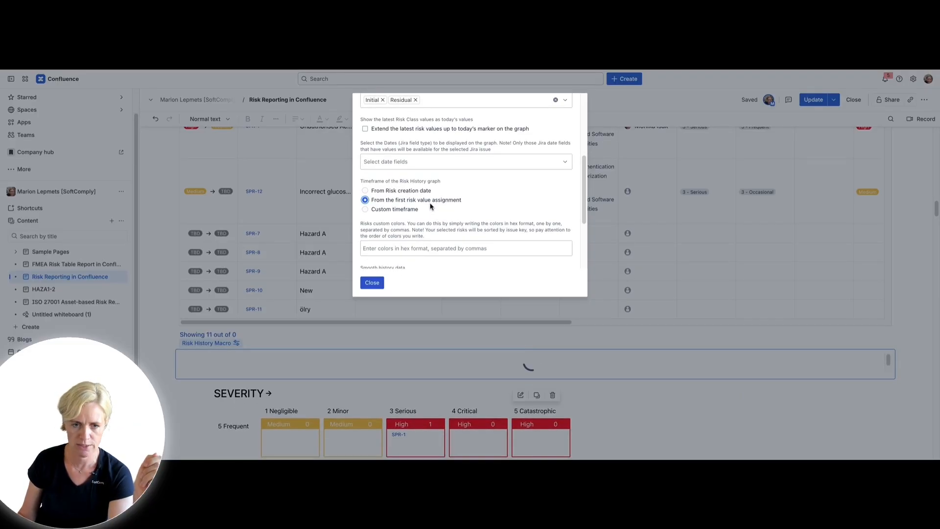
scroll(388, 238, "down", 1)
scroll(388, 238, "down", 1)
left_click(390, 215)
scroll(390, 214, "down", 1)
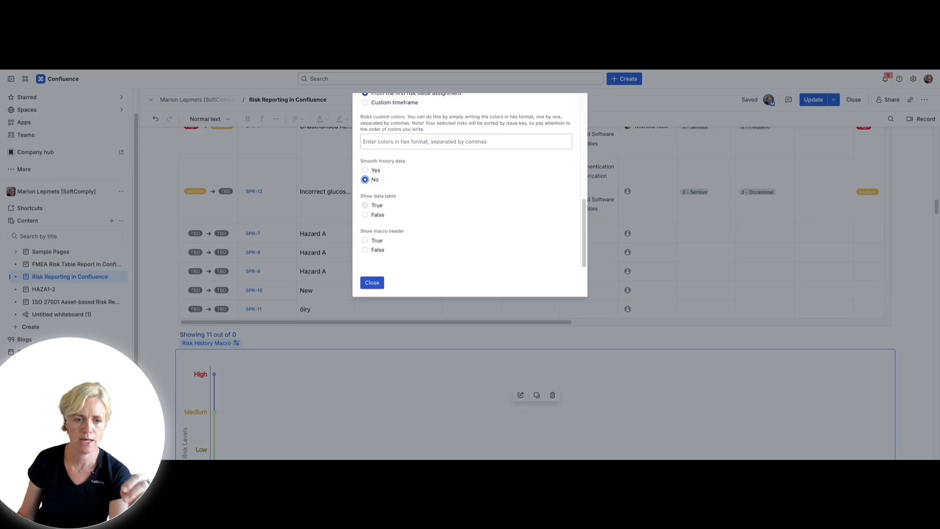
left_click(365, 206)
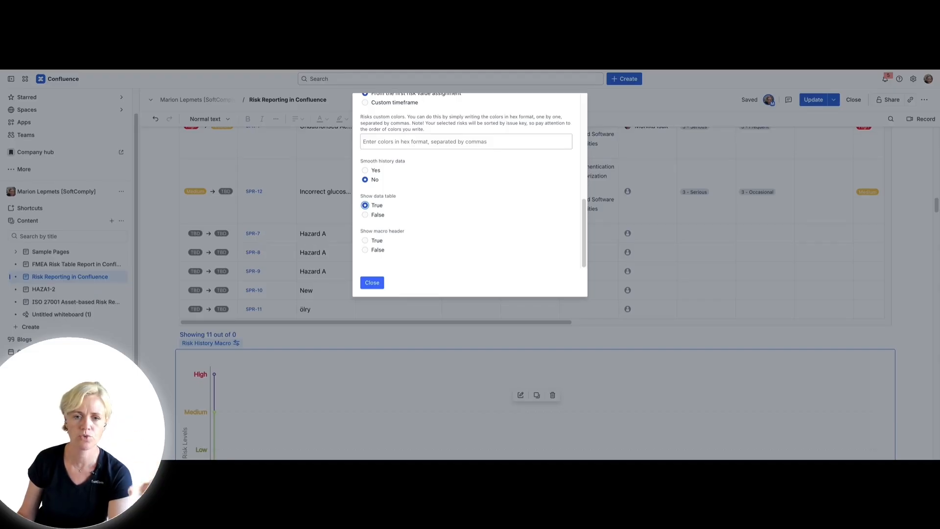
left_click(372, 283)
Zoom the risk history chart in on the earliest SPR-4 changes and inspect the initial and residual change points
scroll(458, 267, "down", 4)
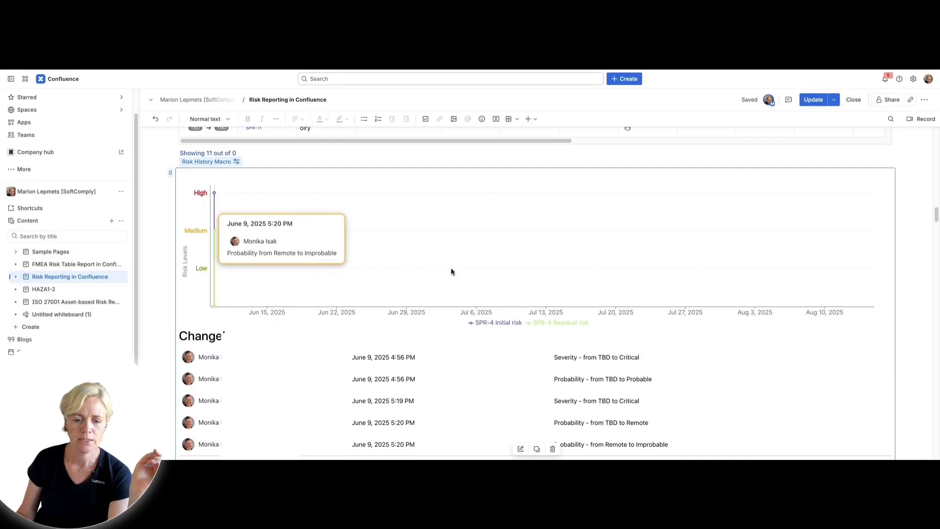
scroll(452, 269, "down", 1)
left_click_drag(452, 269, 222, 172)
mouse_move(220, 192)
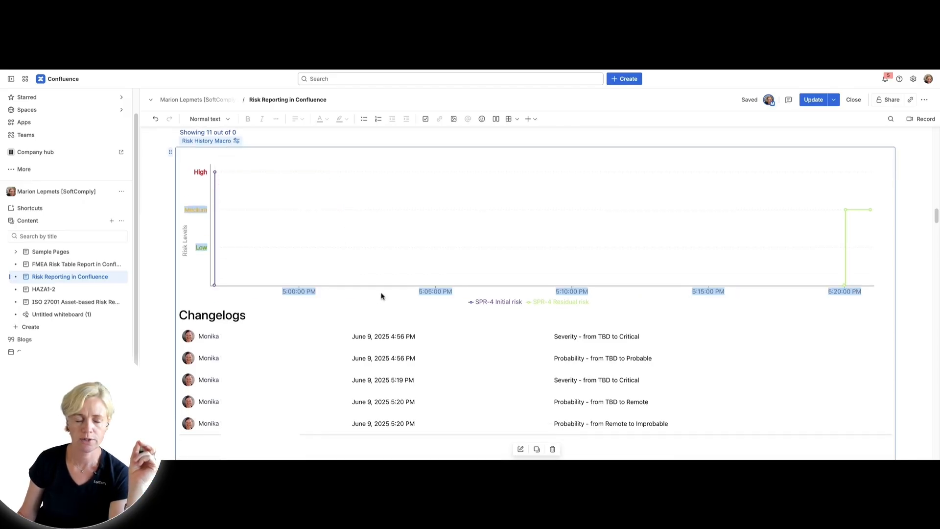
left_click(739, 321)
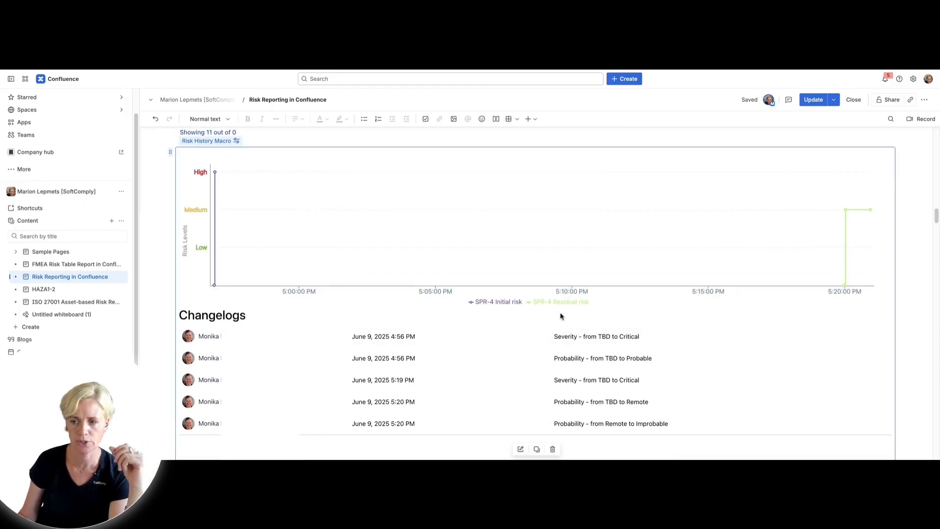
mouse_move(288, 275)
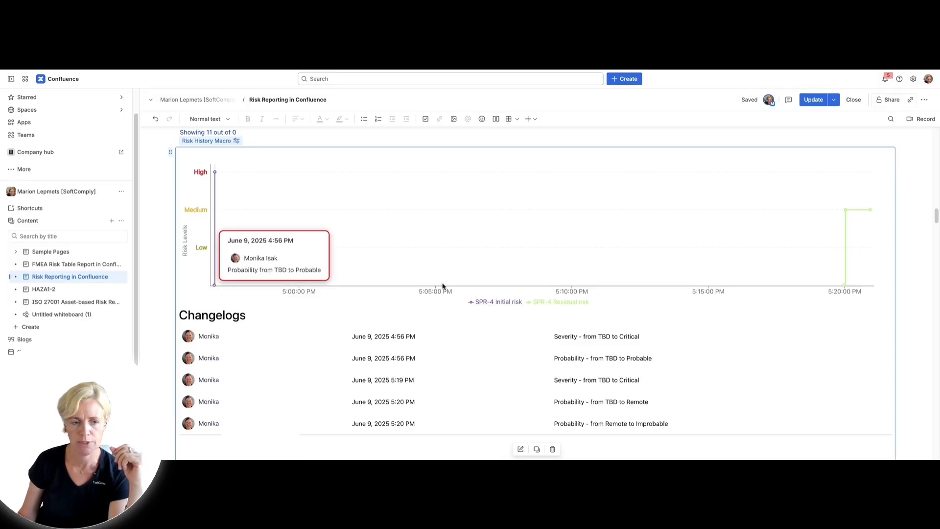
mouse_move(848, 275)
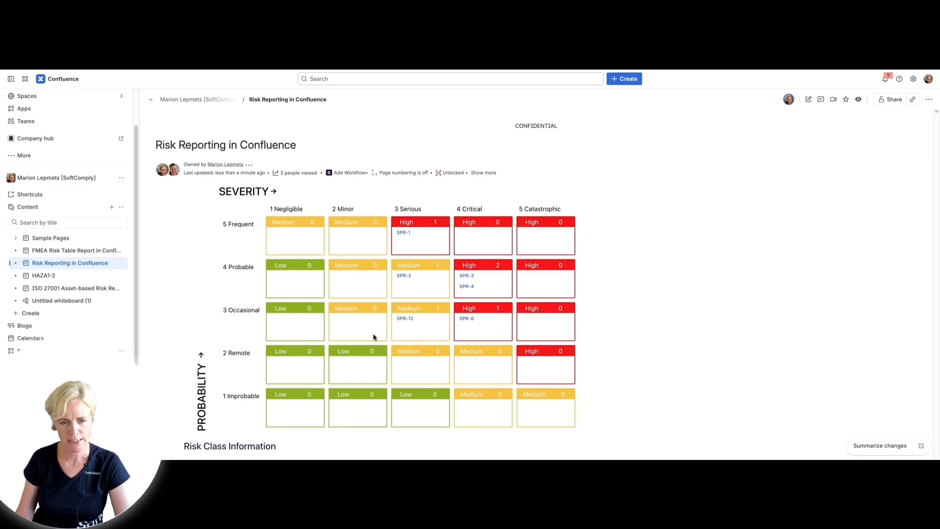
Review the published page's risk matrices, risk table, and risk history chart with its changelogs
scroll(373, 336, "down", 10)
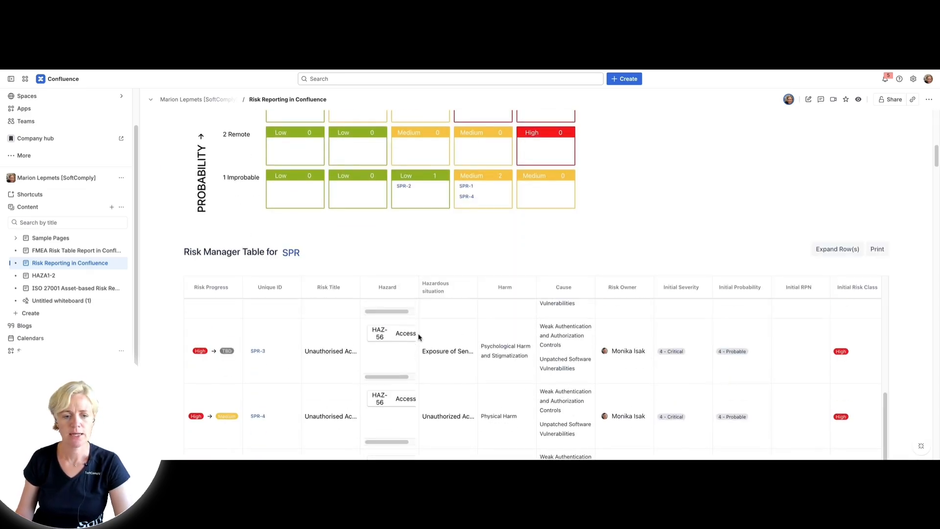
scroll(418, 334, "down", 10)
mouse_move(226, 265)
scroll(309, 388, "down", 3)
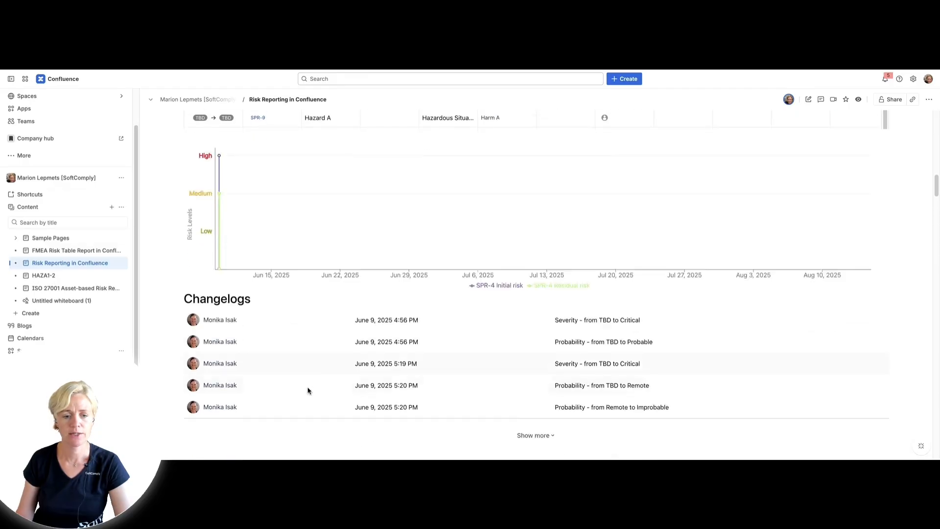
scroll(311, 380, "up", 2)
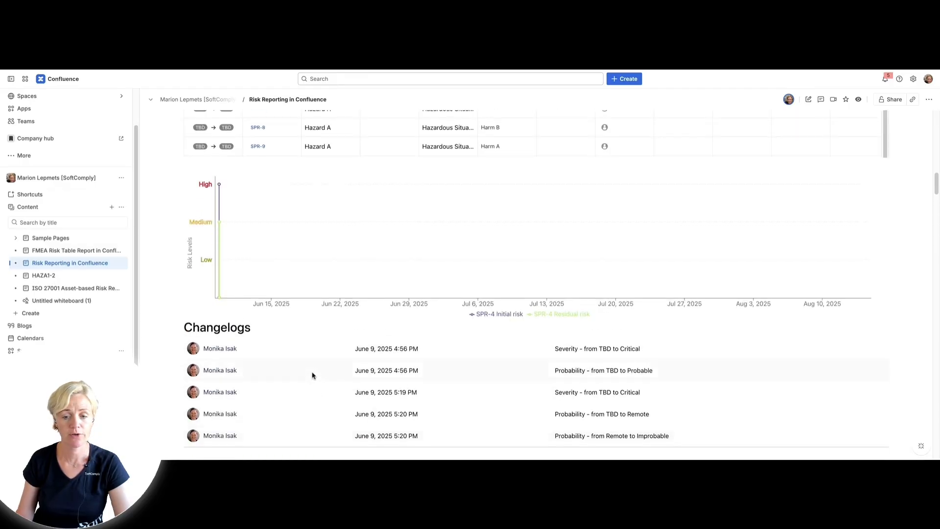